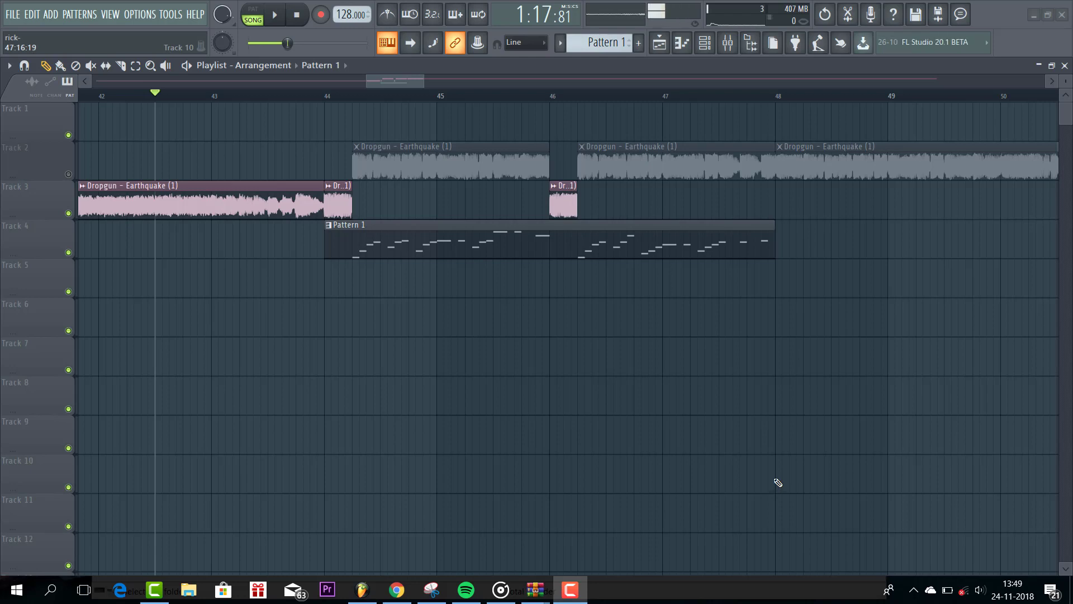
Play the arrangement from bar 42 to hear the reference track with the Pattern 1 lead, and stop playback
key(space)
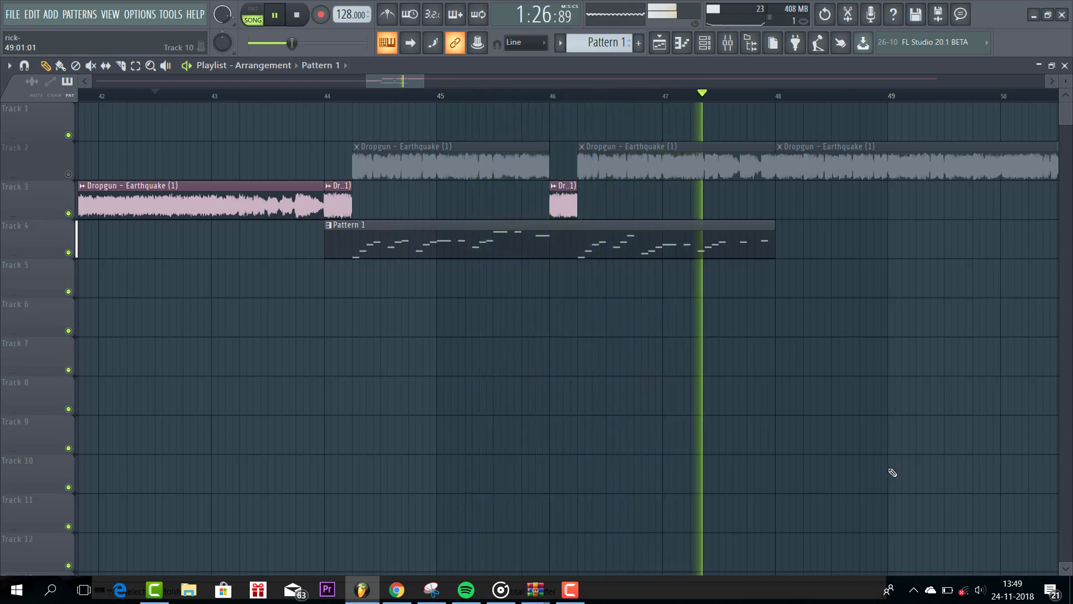
key(space)
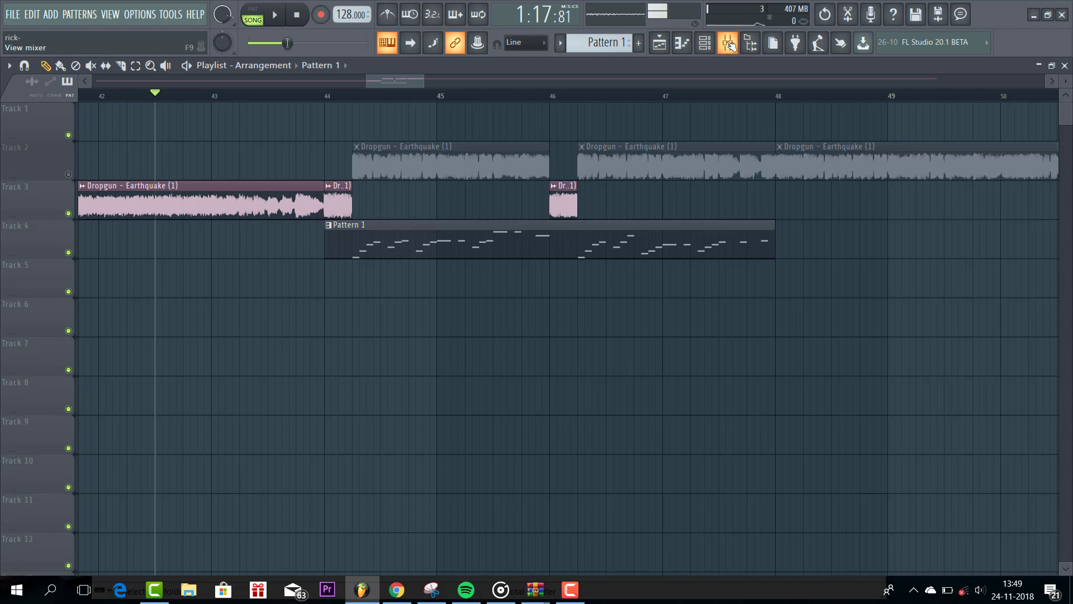
Open Pattern 1's piano roll, audition it in pattern mode, and open the Serum synth from its channel
click(681, 44)
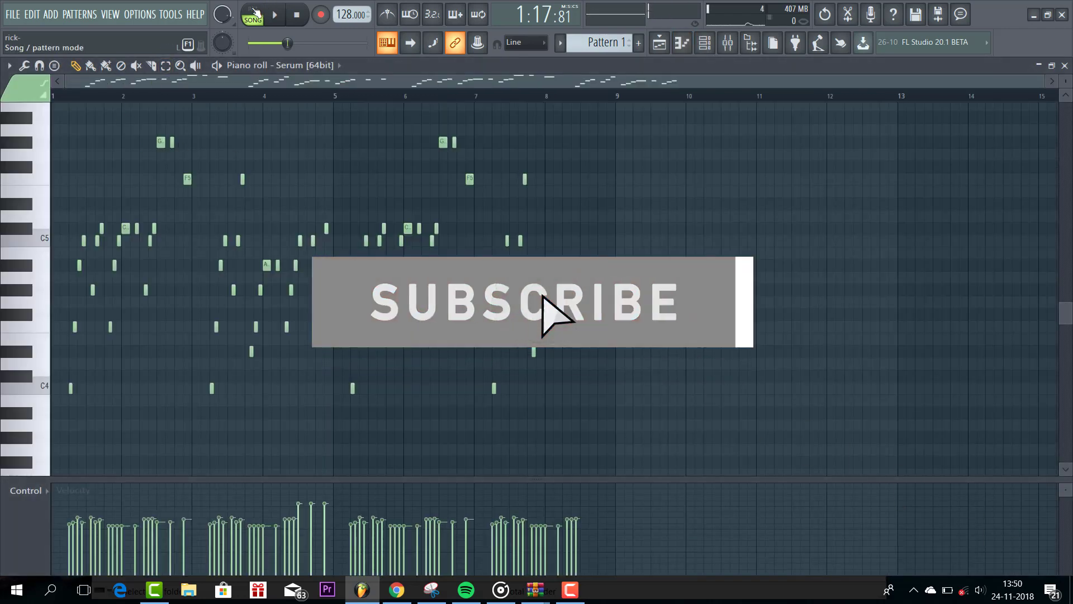
click(256, 12)
key(F5)
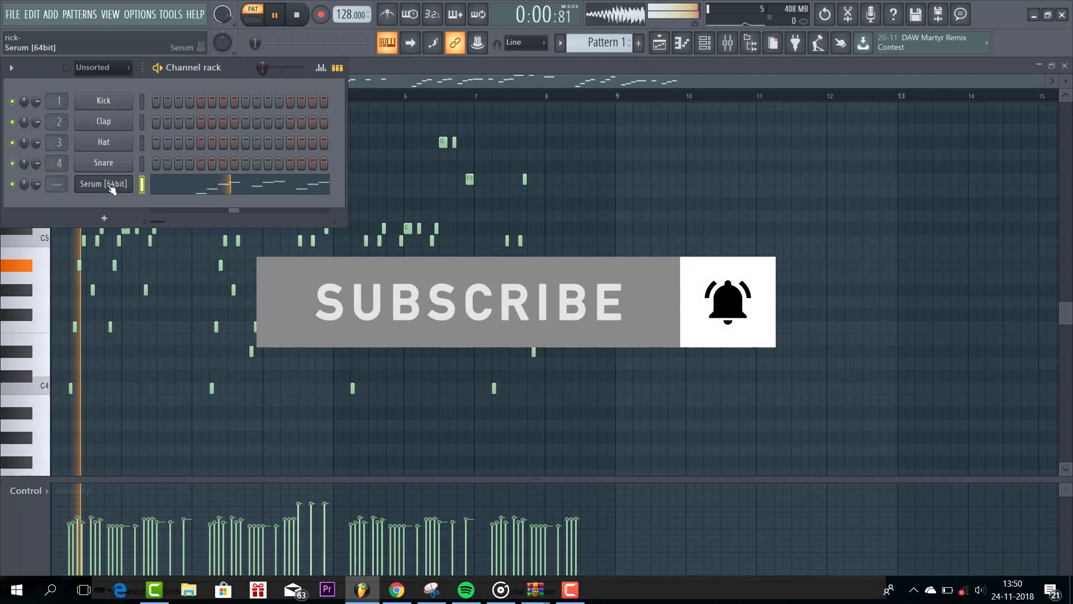
click(110, 185)
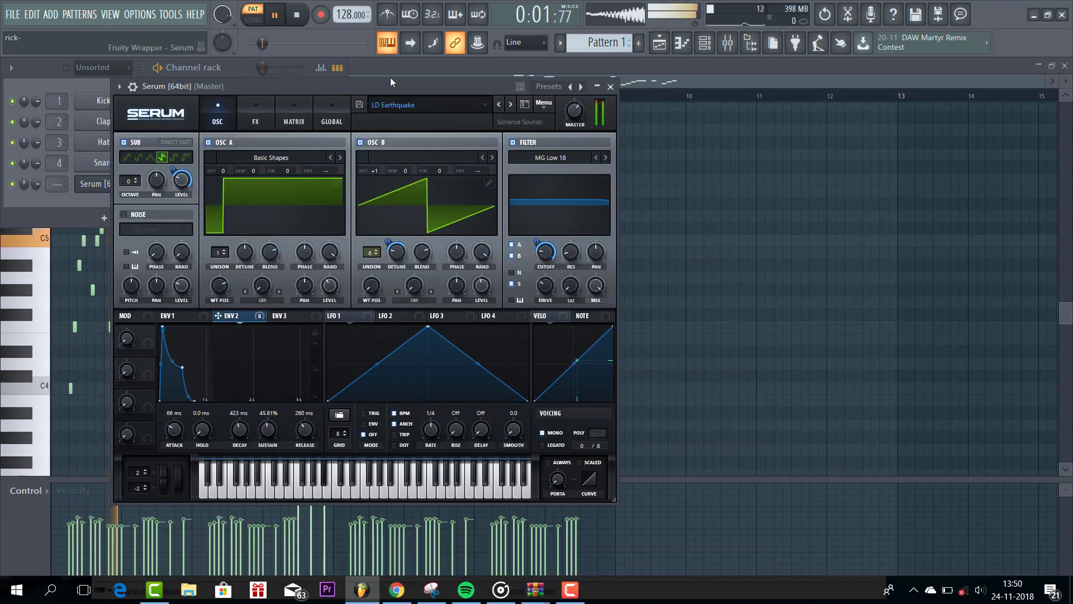
drag(391, 79, 406, 80)
key(space)
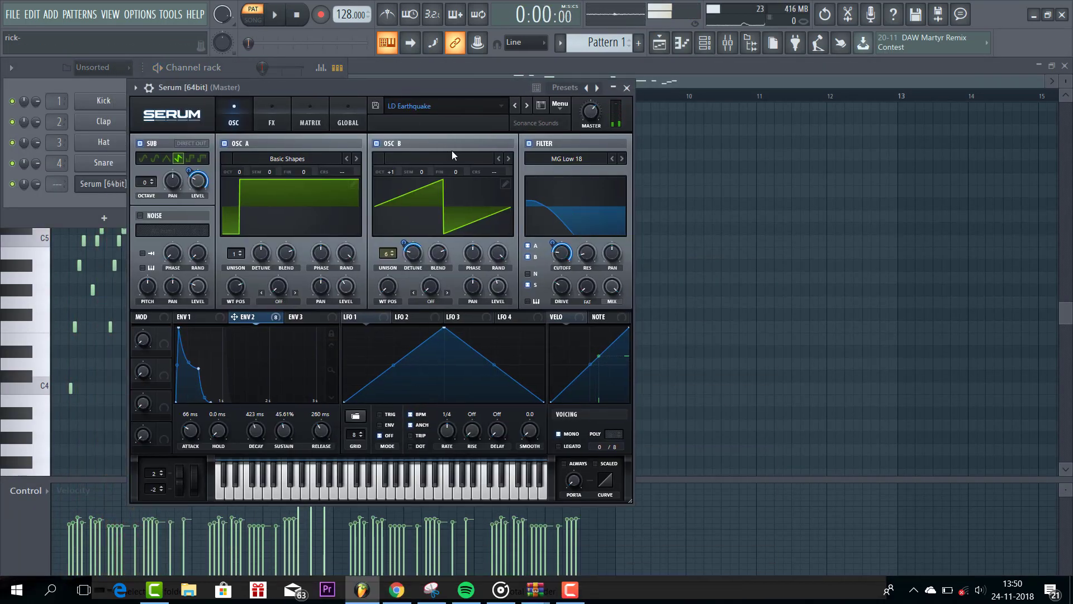
Initialize Serum to the blank Init preset
click(562, 104)
click(576, 169)
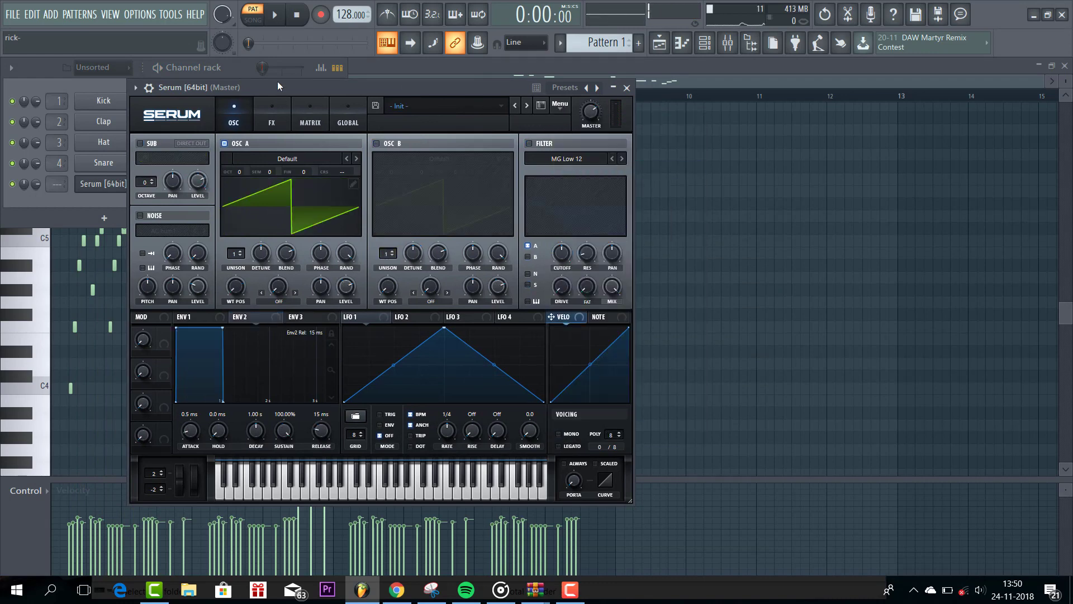
drag(317, 85, 330, 84)
Load the Basic Shapes wavetable in oscillator A, shift its wavetable position to a pulse wave, and start pattern playback
click(291, 162)
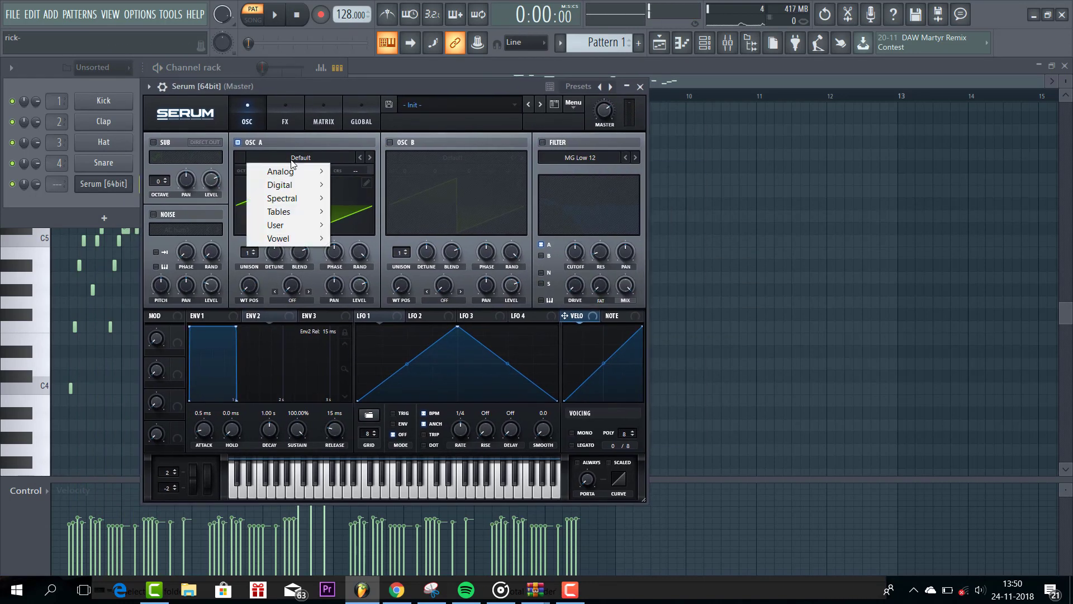
mouse_move(288, 172)
click(356, 234)
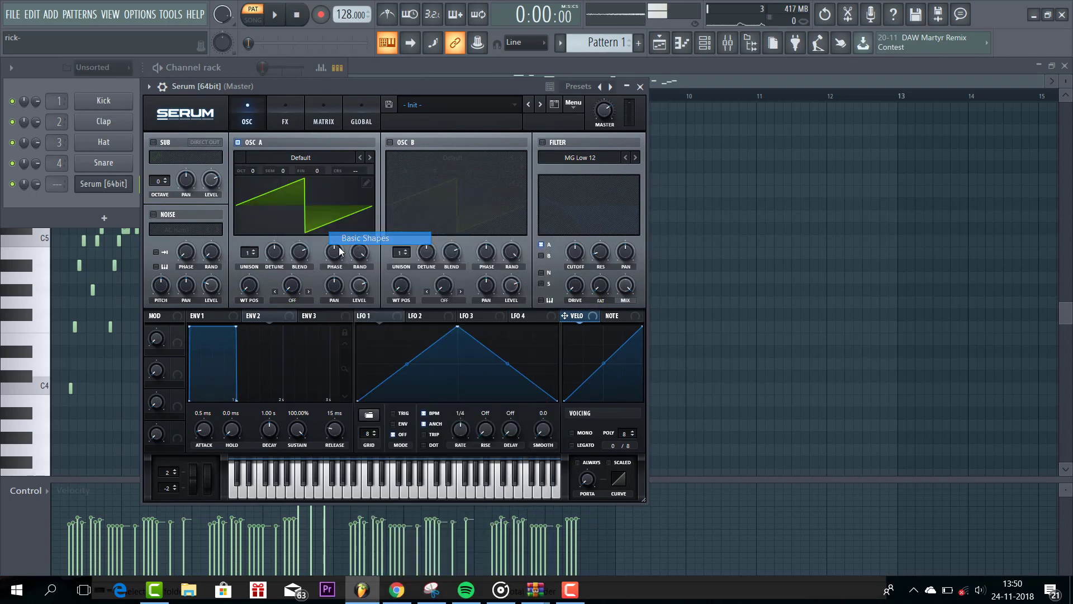
drag(250, 293, 277, 227)
click(274, 15)
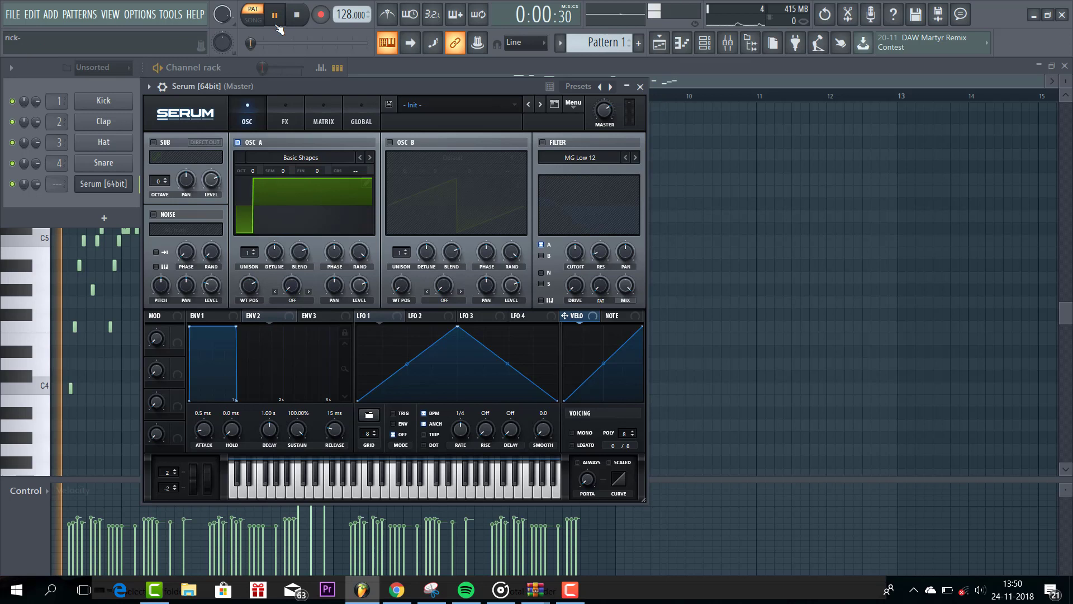
Enable oscillator B with 6 unison voices and lower its unison detune to about 0.09
click(389, 142)
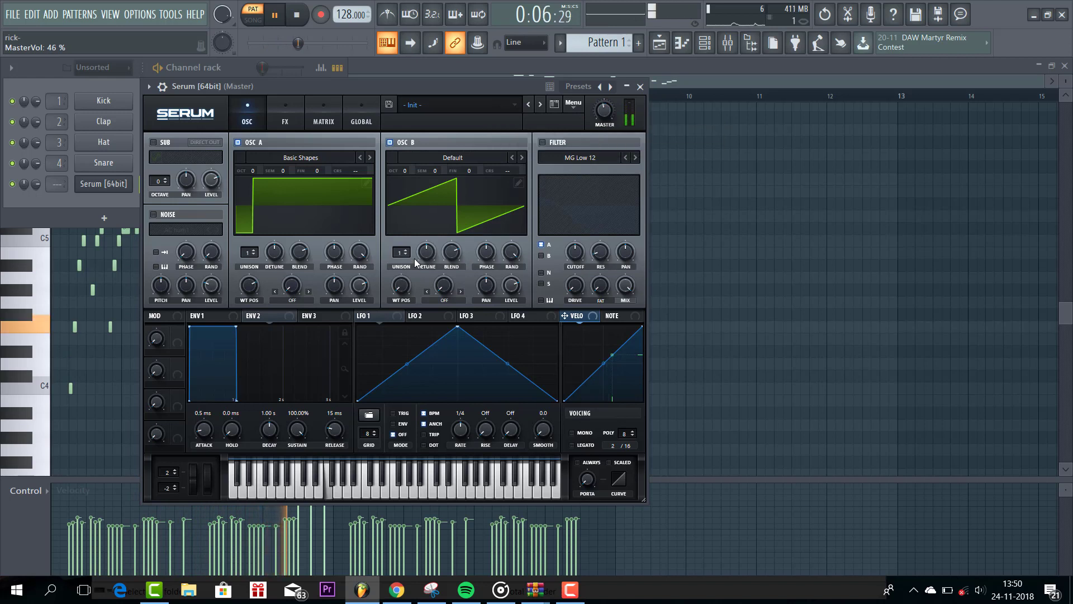
drag(402, 252, 408, 221)
drag(422, 258, 417, 276)
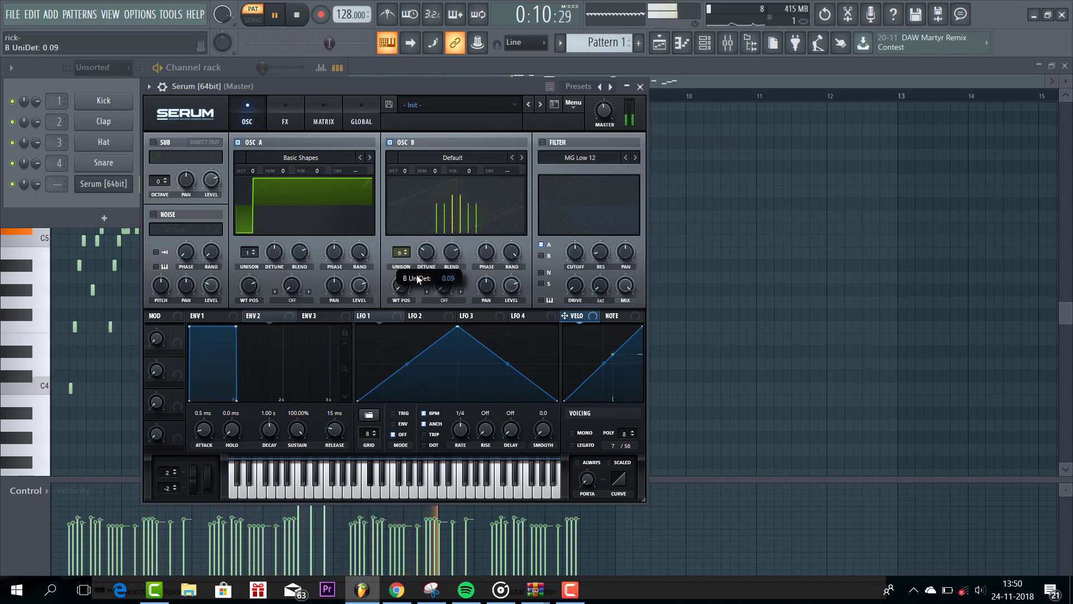
Lower Serum's master volume to 28%
scroll(602, 108, down, 3)
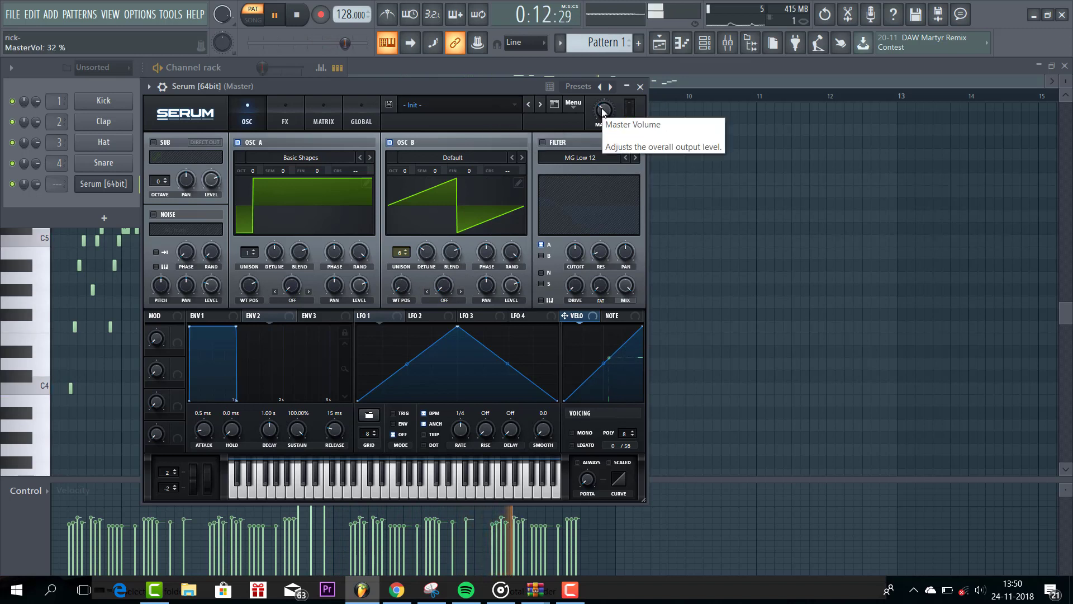
scroll(601, 112, down, 2)
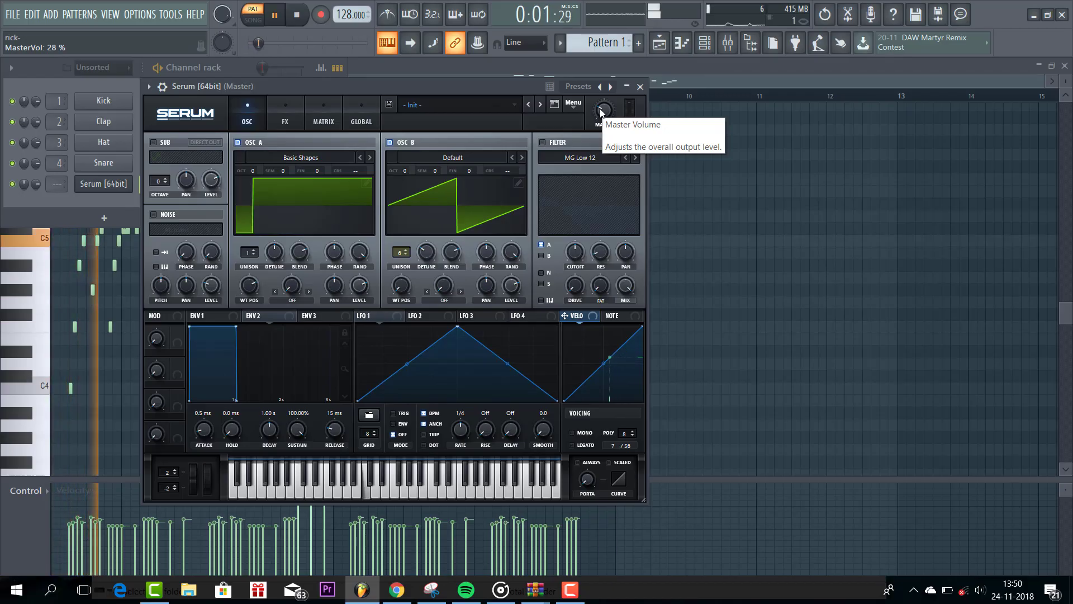
Enable the sub oscillator with the Saw shape and turn down its level
click(153, 142)
click(200, 143)
click(200, 144)
click(190, 157)
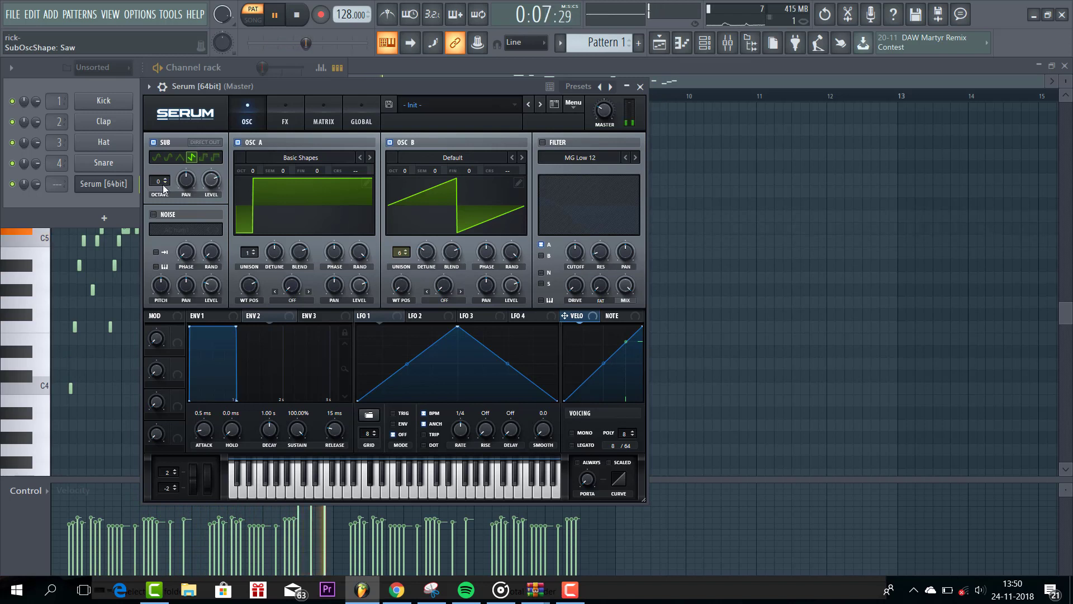
drag(211, 180, 196, 229)
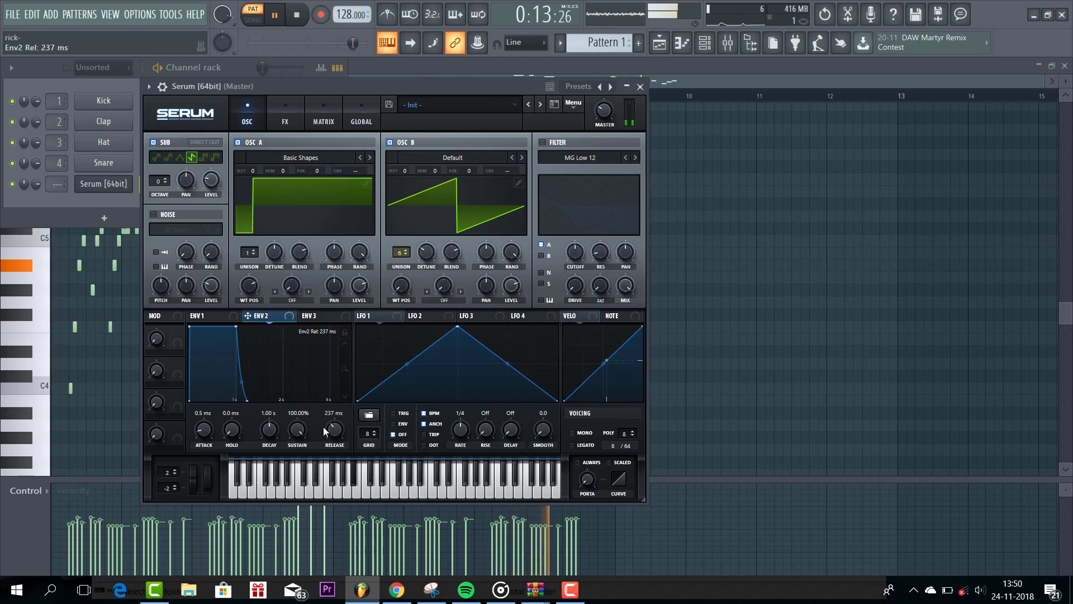
Shape envelope 2 with 446 ms decay, 43.86% sustain and 308 ms release
drag(298, 430, 297, 496)
drag(263, 430, 264, 439)
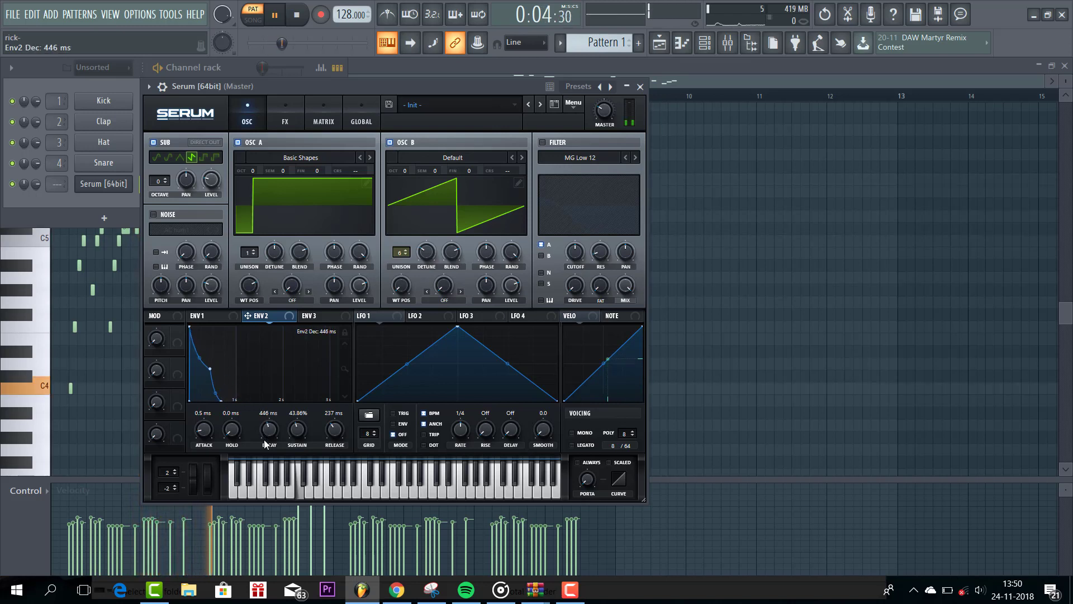
drag(331, 428, 330, 423)
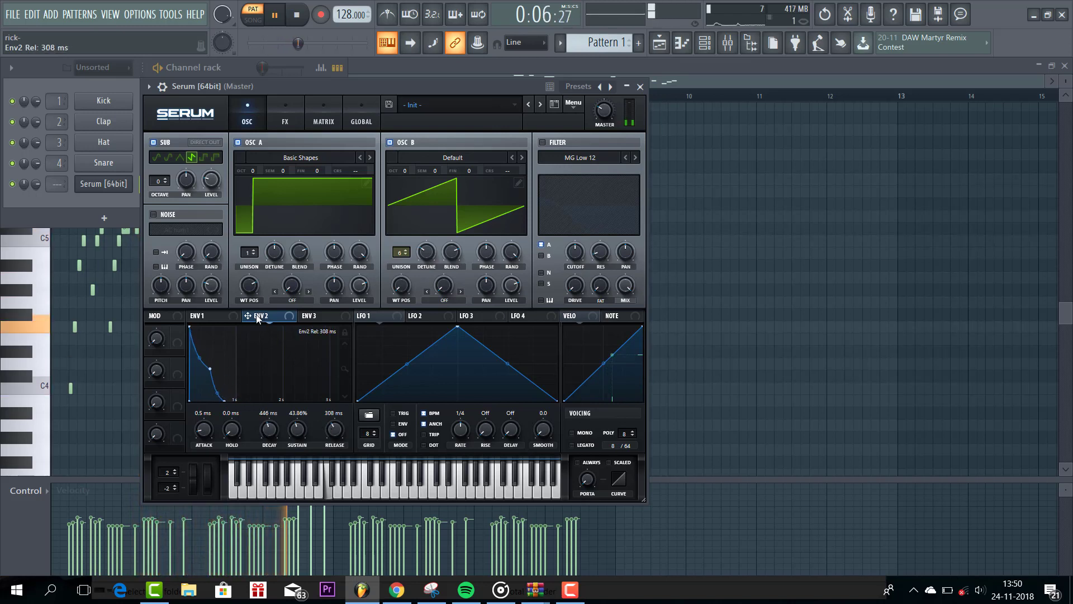
Assign envelope 2 to the sub oscillator's level and to oscillator B's unison detune, with a detune modulation amount of 39
drag(217, 185, 207, 174)
right_click(206, 174)
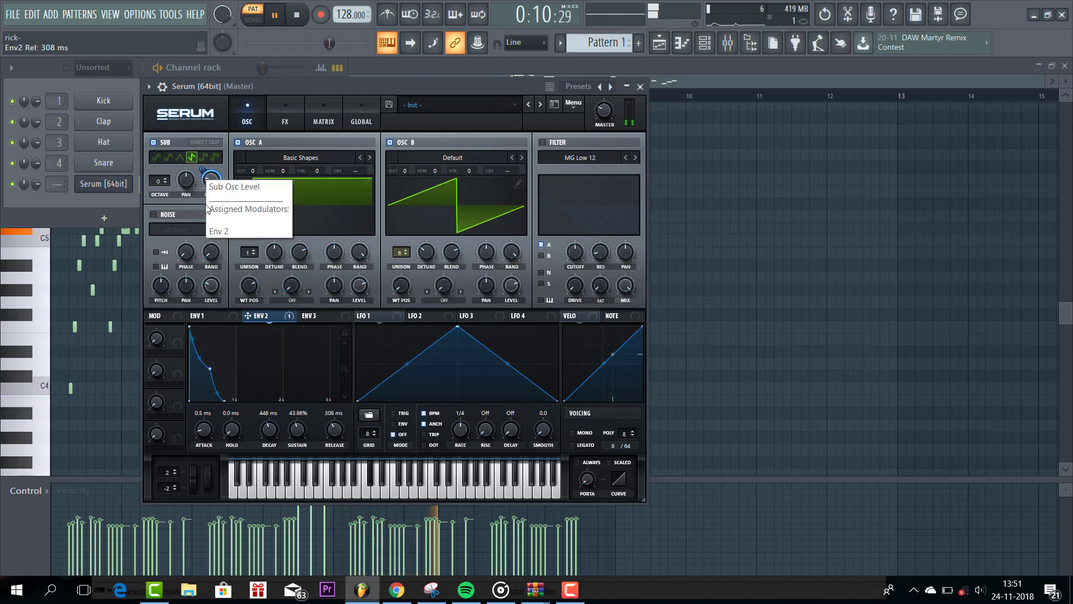
click(280, 362)
drag(265, 320, 418, 274)
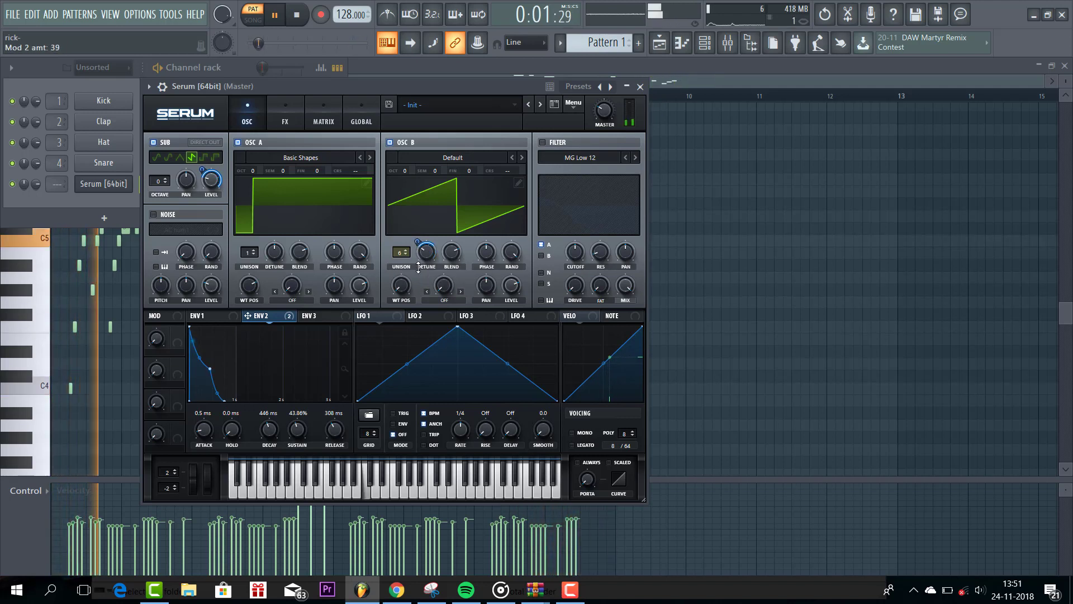
Enable an MG Low 18 filter on A, B and sub with 14% resonance and envelope 2 on cutoff, and switch the voicing to mono
click(544, 142)
click(541, 256)
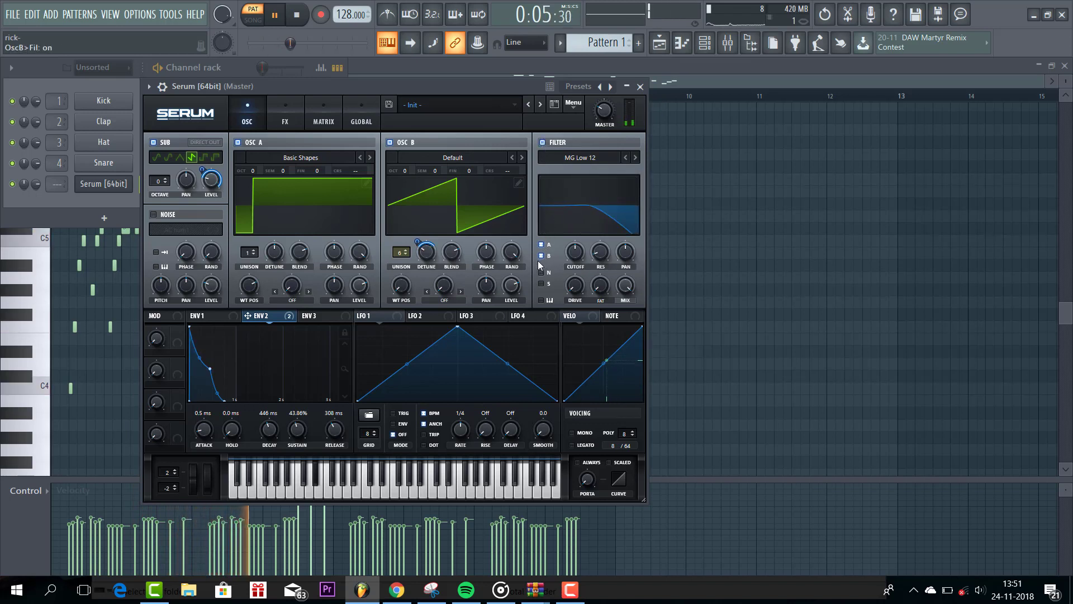
click(636, 156)
mouse_move(575, 252)
mouse_down()
mouse_move(567, 272)
mouse_move(576, 252)
mouse_up()
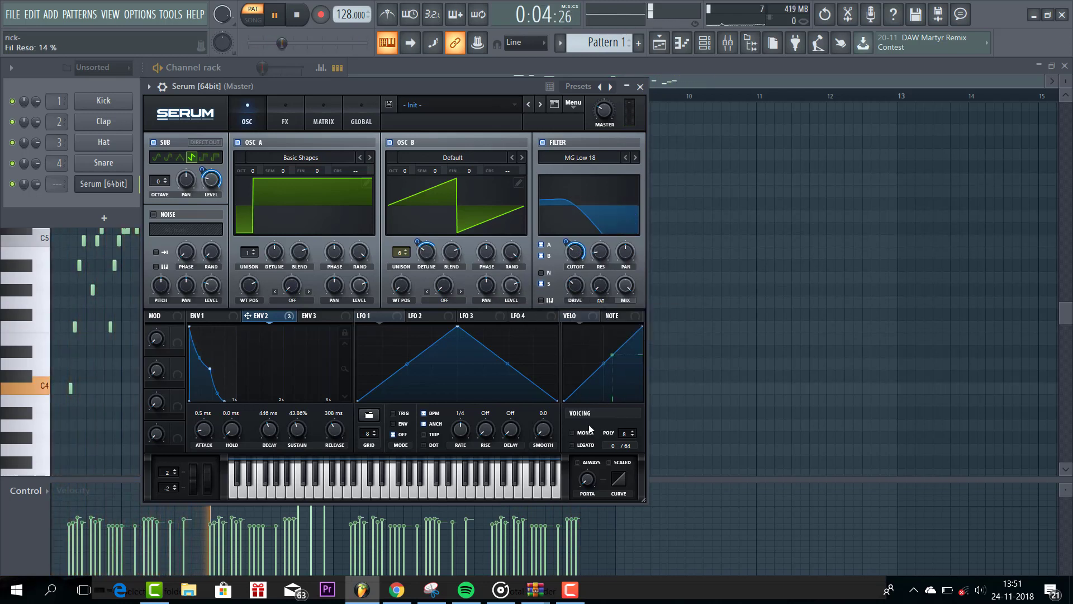
click(572, 432)
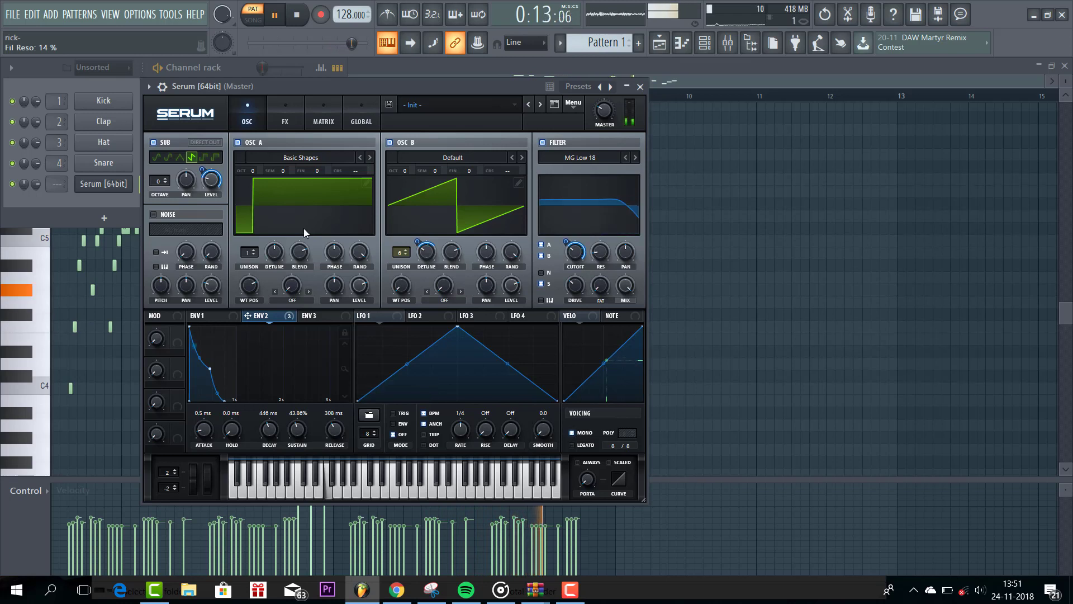
Add a compressor as the first effect, switch it to multiband, and raise its makeup gain
click(284, 121)
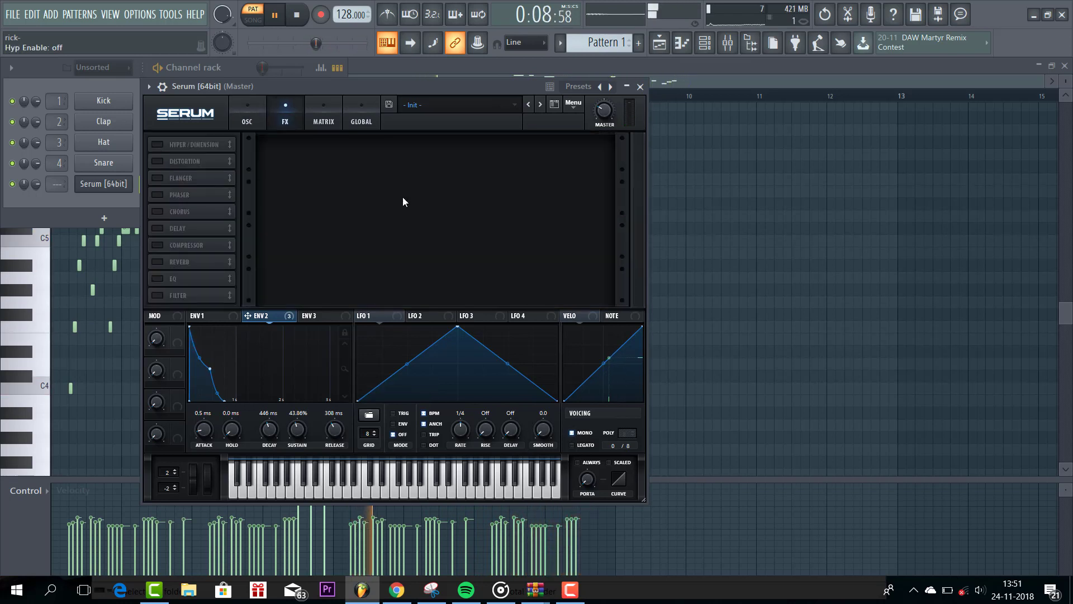
click(158, 245)
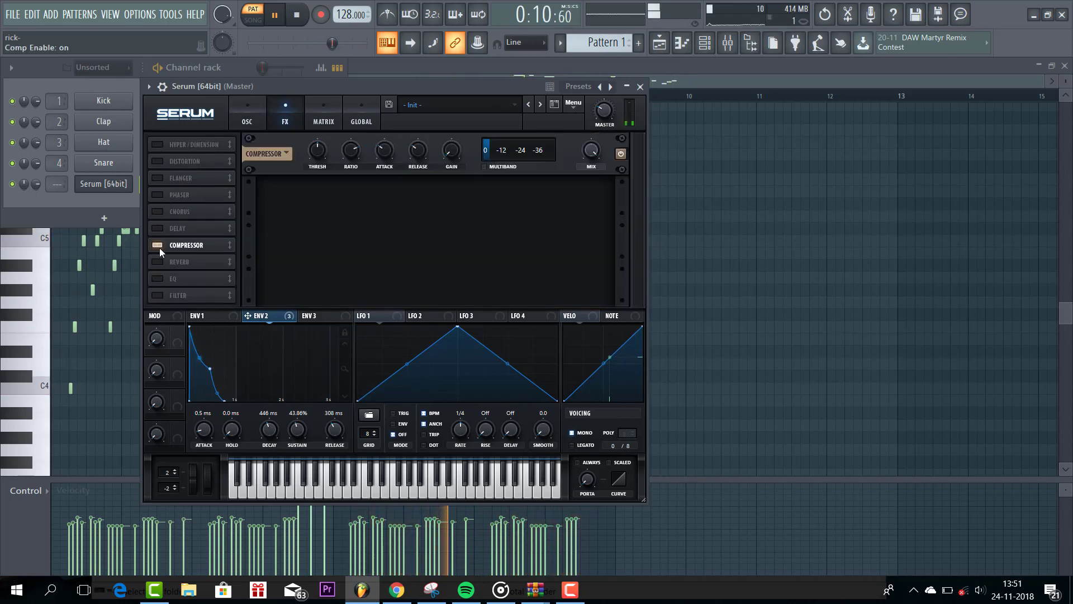
drag(162, 247, 185, 146)
click(483, 165)
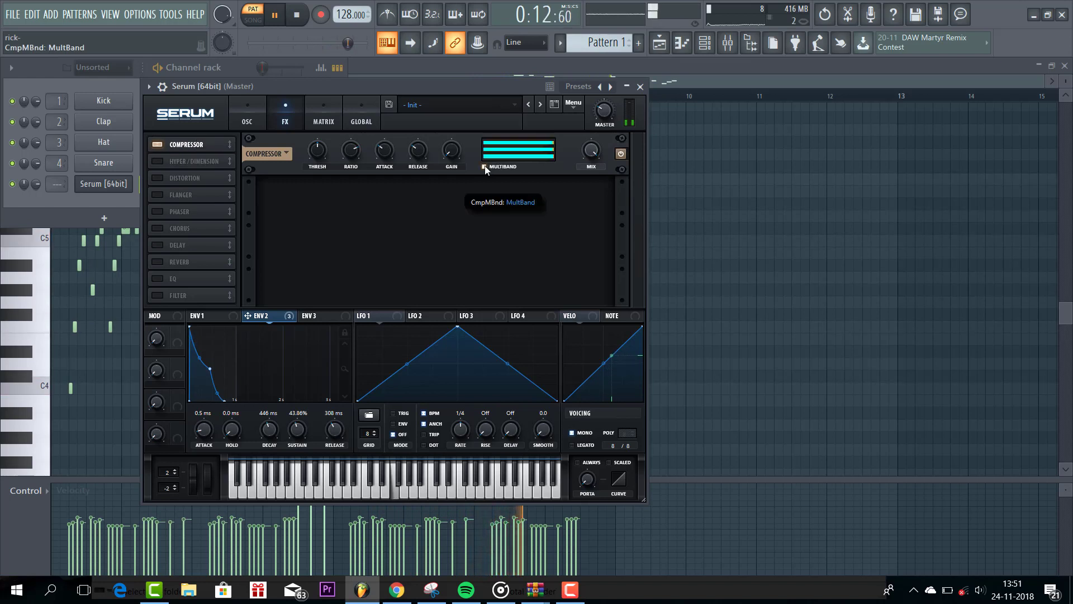
drag(451, 164, 454, 154)
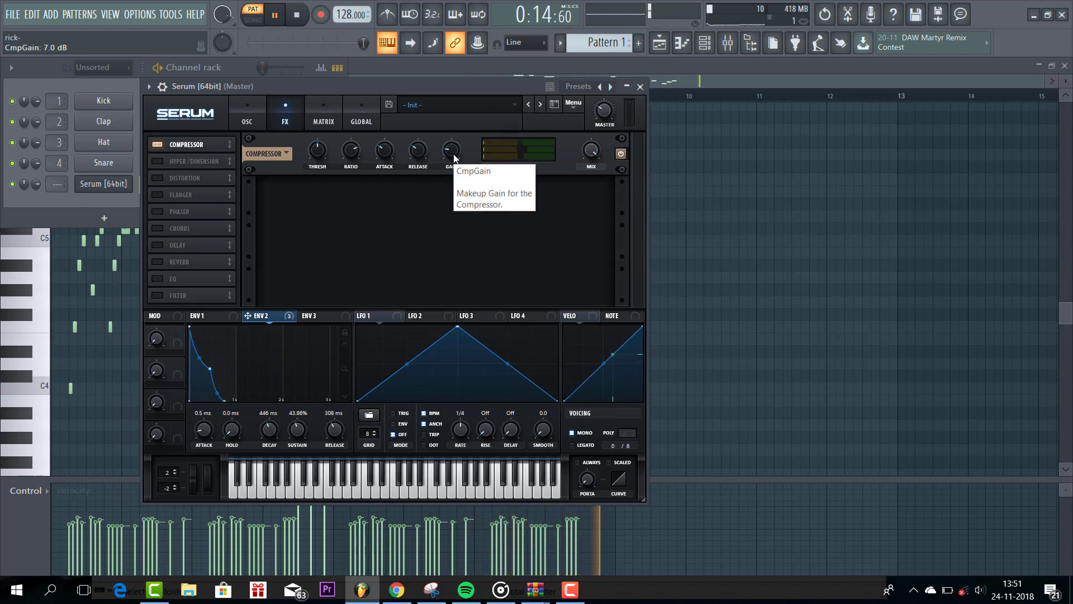
scroll(454, 155, up, 3)
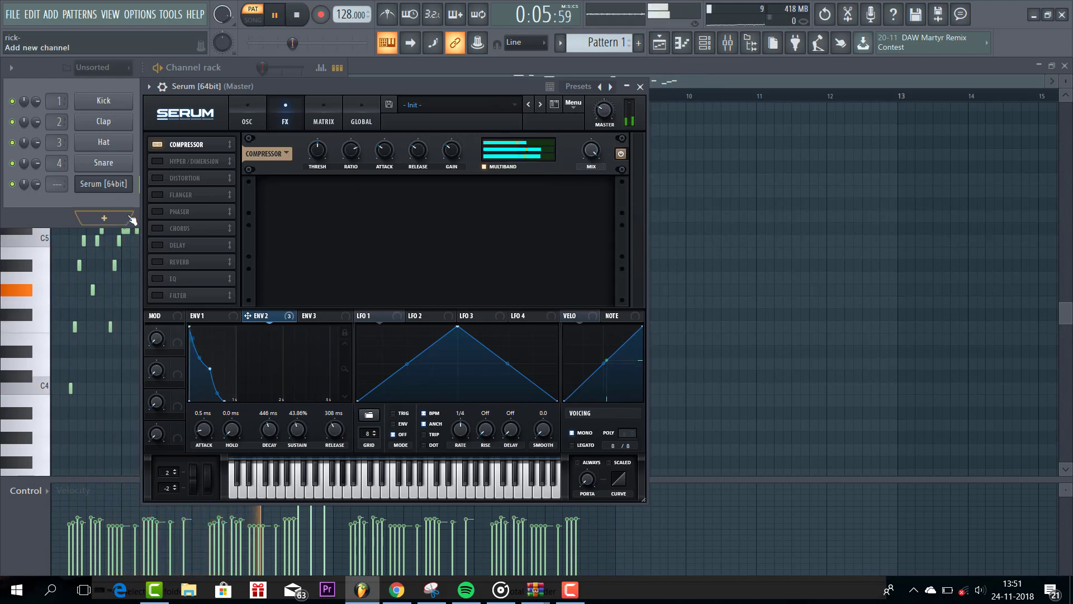
Add the filter effect directly after the compressor and set its type to MG Low 18
click(157, 295)
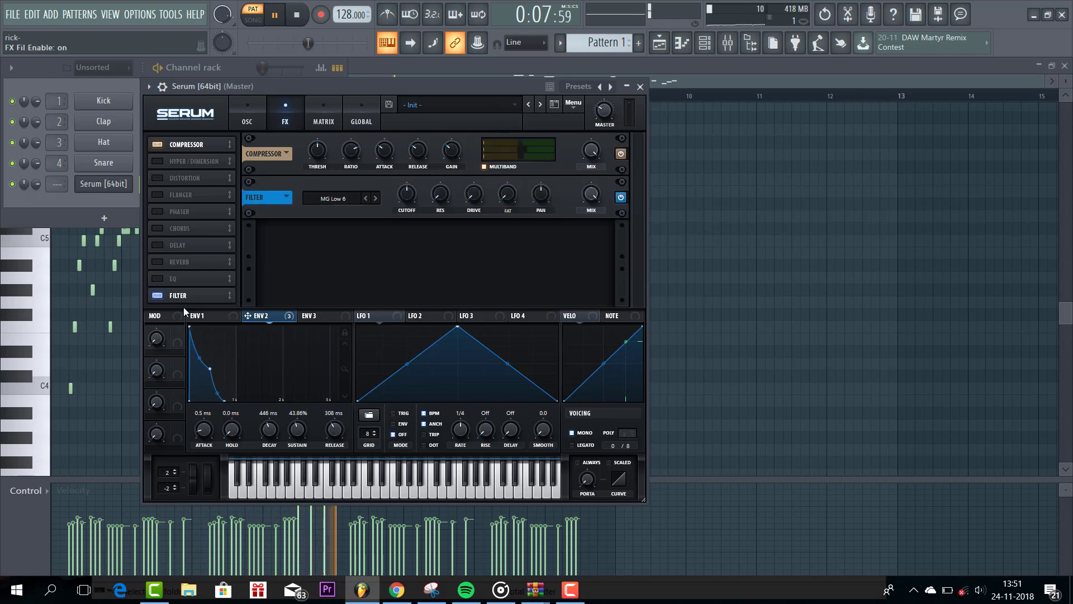
drag(189, 297, 186, 161)
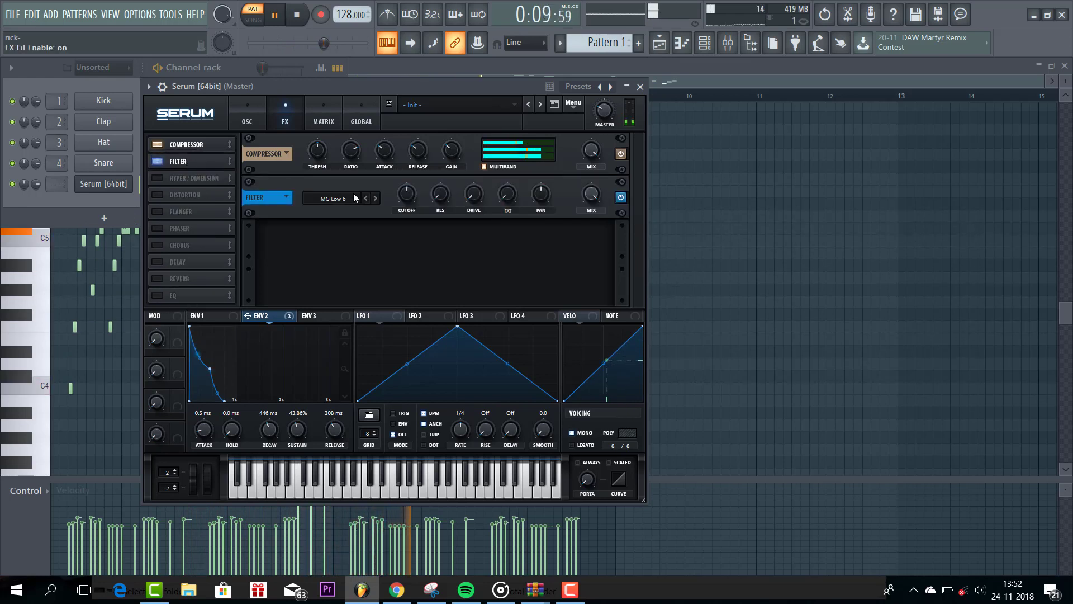
click(376, 198)
click(376, 198)
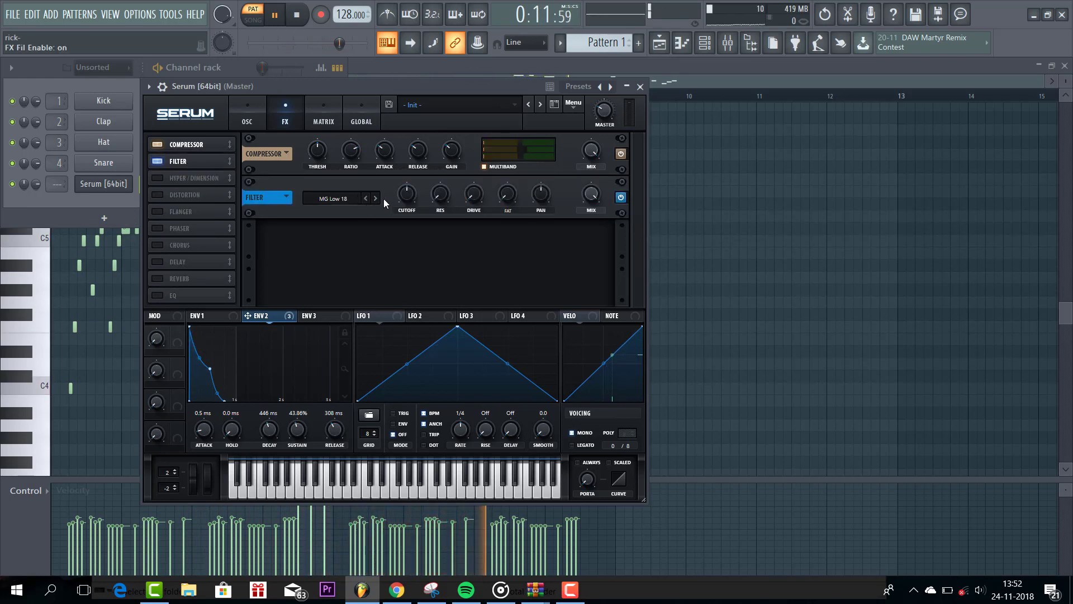
Set the effect filter's cutoff to 63 Hz with envelope 2 modulating it, and adjust its drive
mouse_move(407, 194)
mouse_down()
mouse_move(407, 224)
mouse_move(406, 196)
mouse_up()
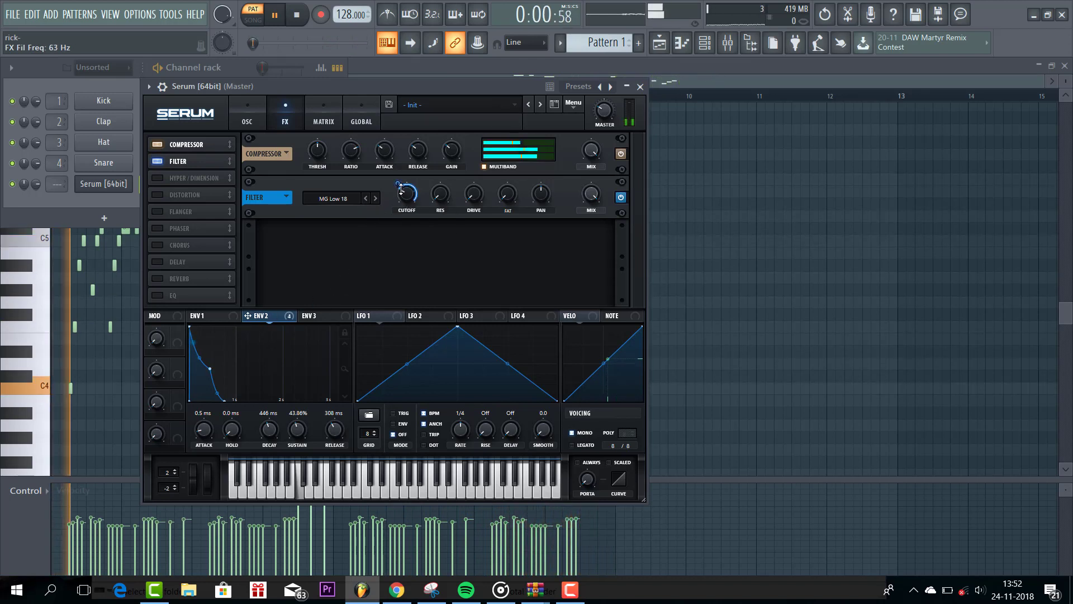
right_click(401, 194)
click(401, 194)
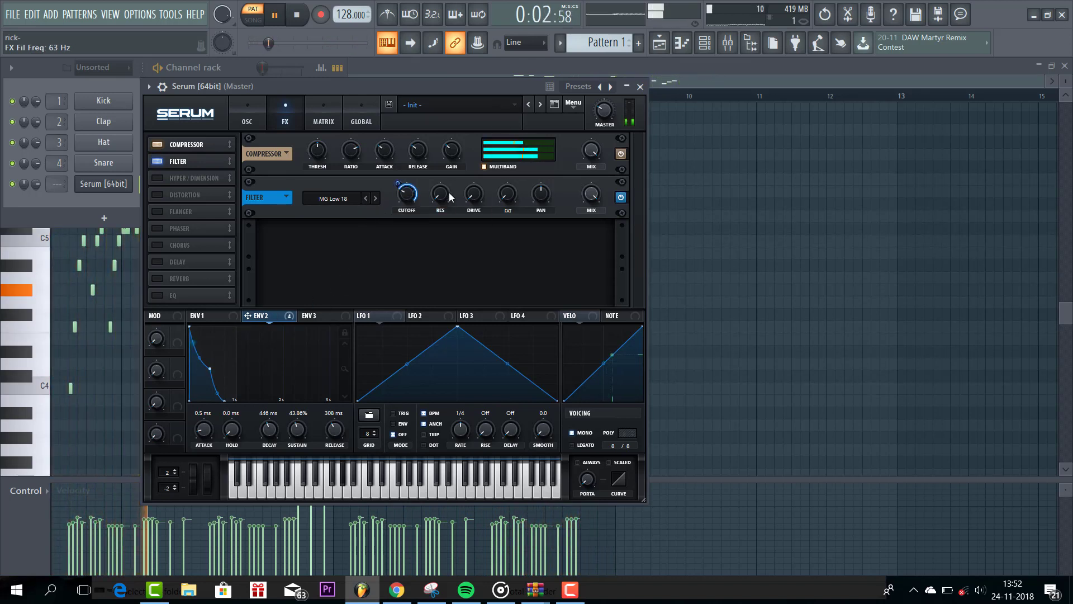
drag(470, 196, 469, 196)
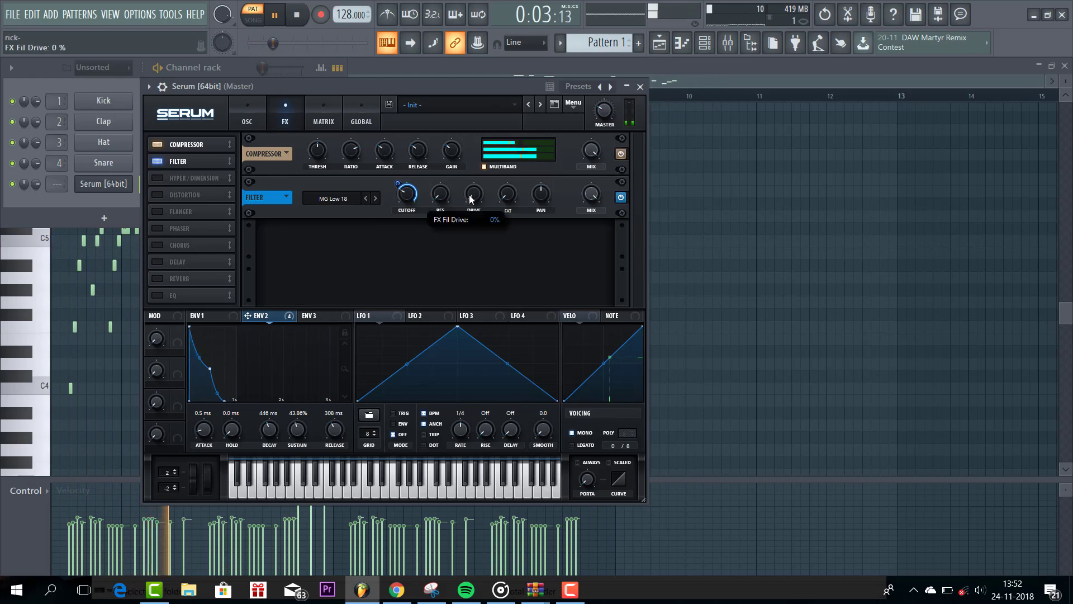
Add the hyper/dimension effect with hyper mix at 0% modulated by envelope 2, and lower the dimension's size and mix
click(160, 178)
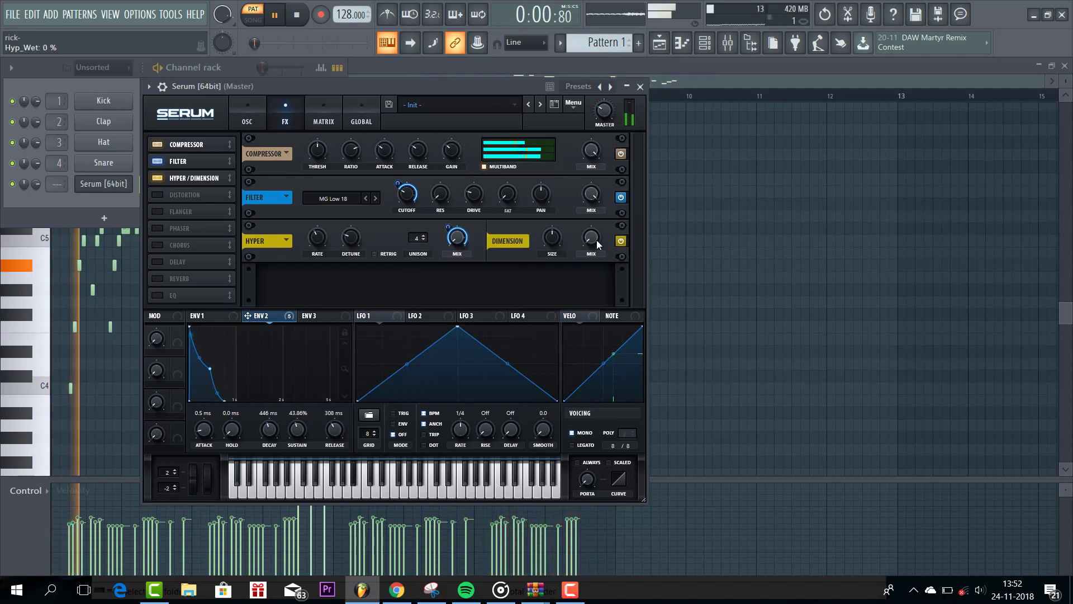
mouse_move(596, 240)
mouse_down()
mouse_move(597, 223)
mouse_move(554, 270)
mouse_move(591, 237)
mouse_up()
scroll(552, 249, down, 1)
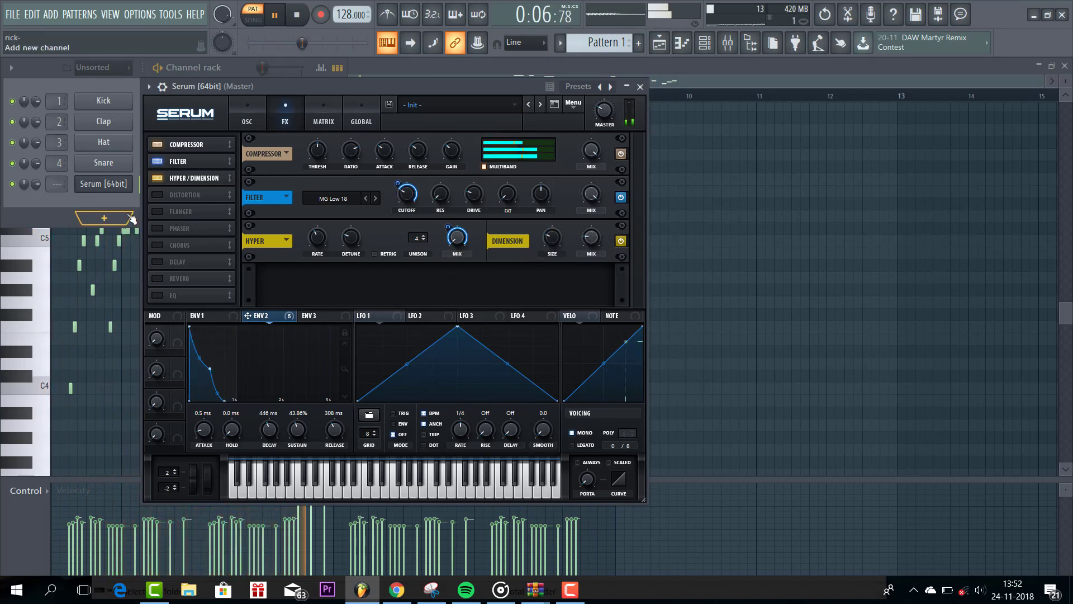
Add a Diode 1 distortion with its mix turned down, and modulate both its drive and mix with envelope 2
click(159, 195)
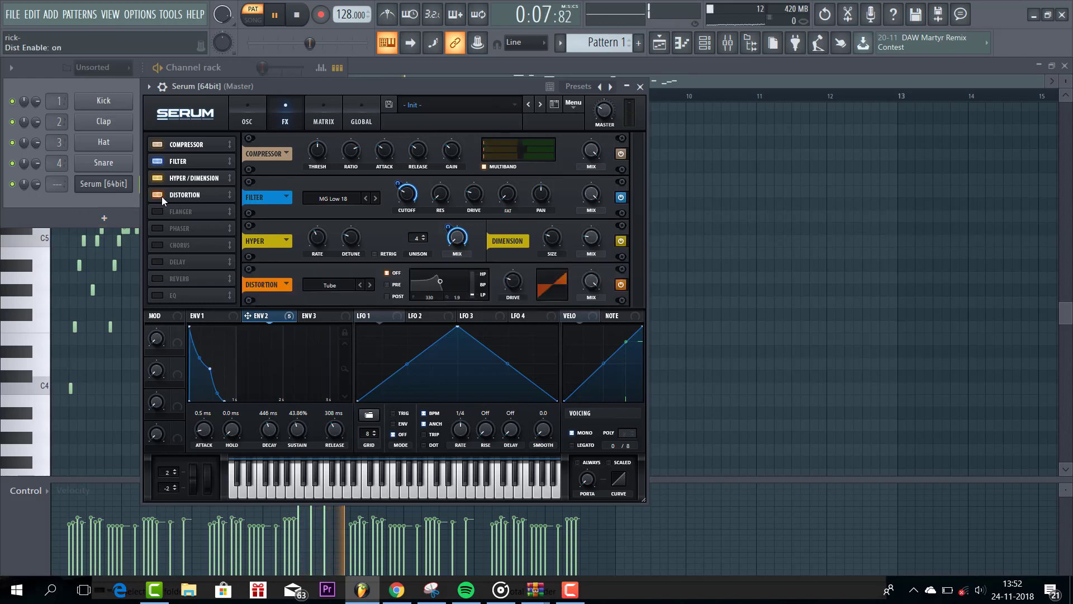
click(369, 285)
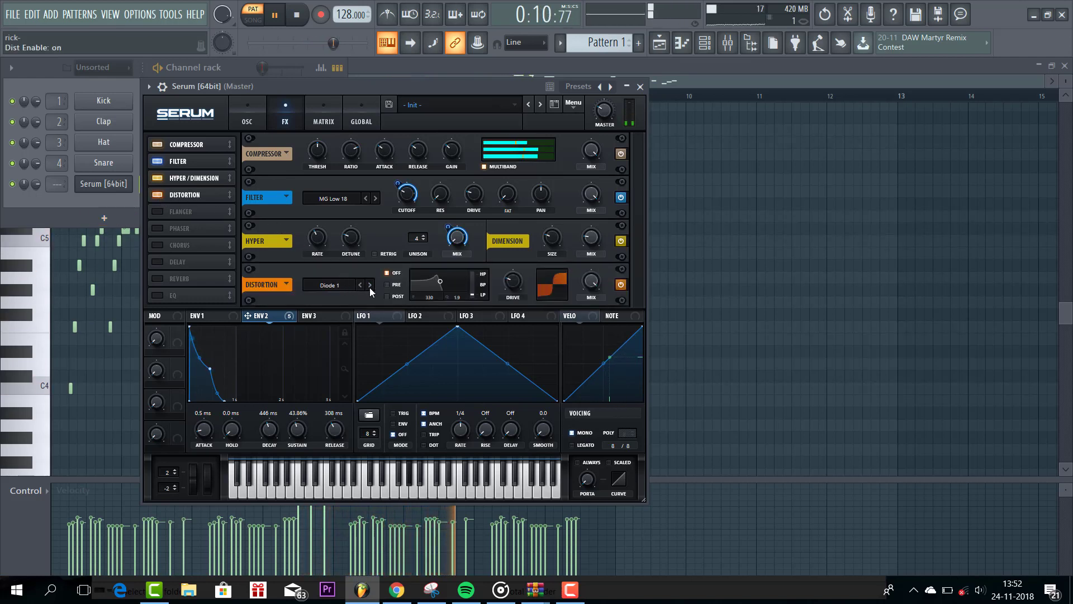
drag(592, 285, 596, 295)
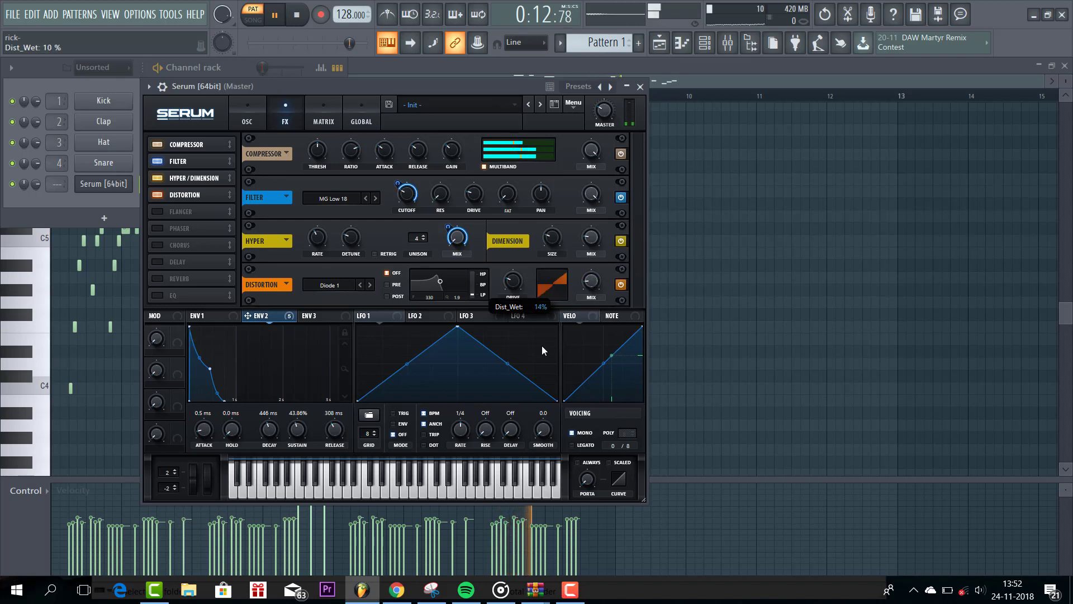
drag(542, 350, 531, 312)
drag(254, 318, 502, 284)
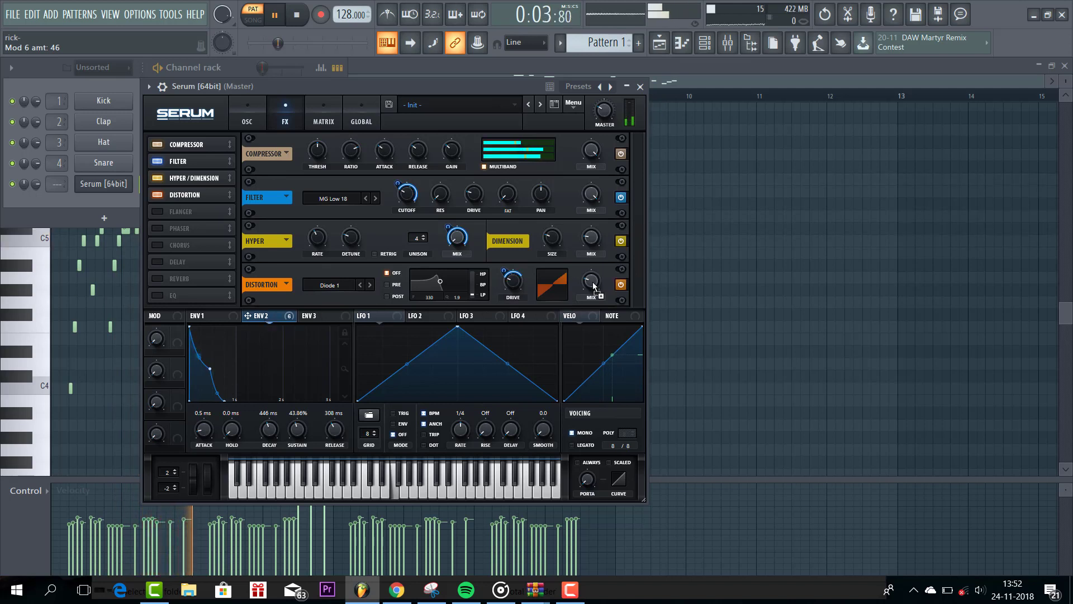
drag(592, 287, 580, 276)
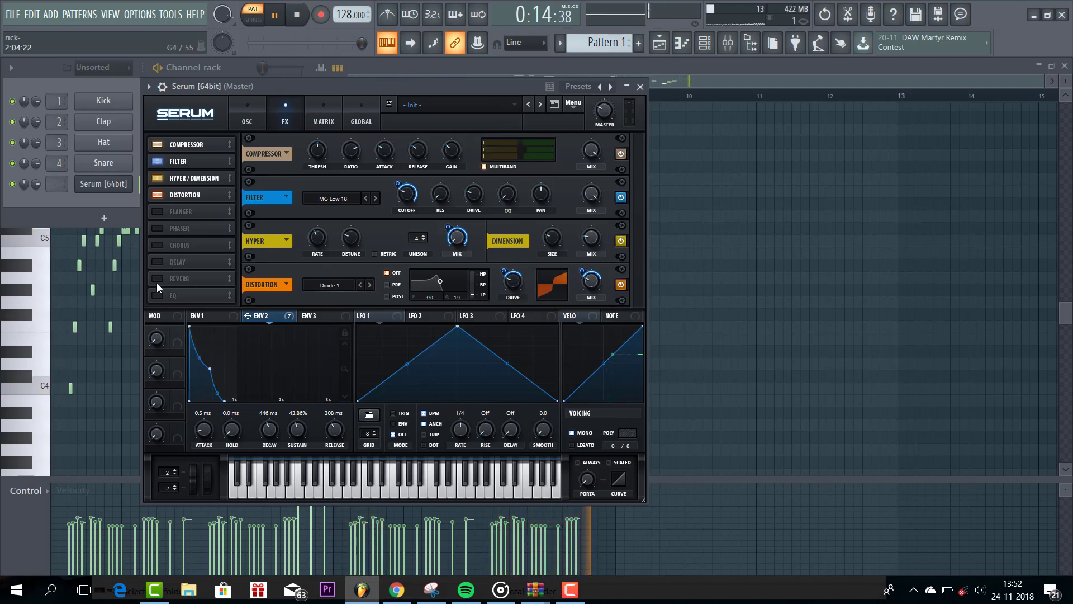
Add a hall reverb directly after the distortion with low cut at 22%, size at 0% and a reduced mix
click(184, 279)
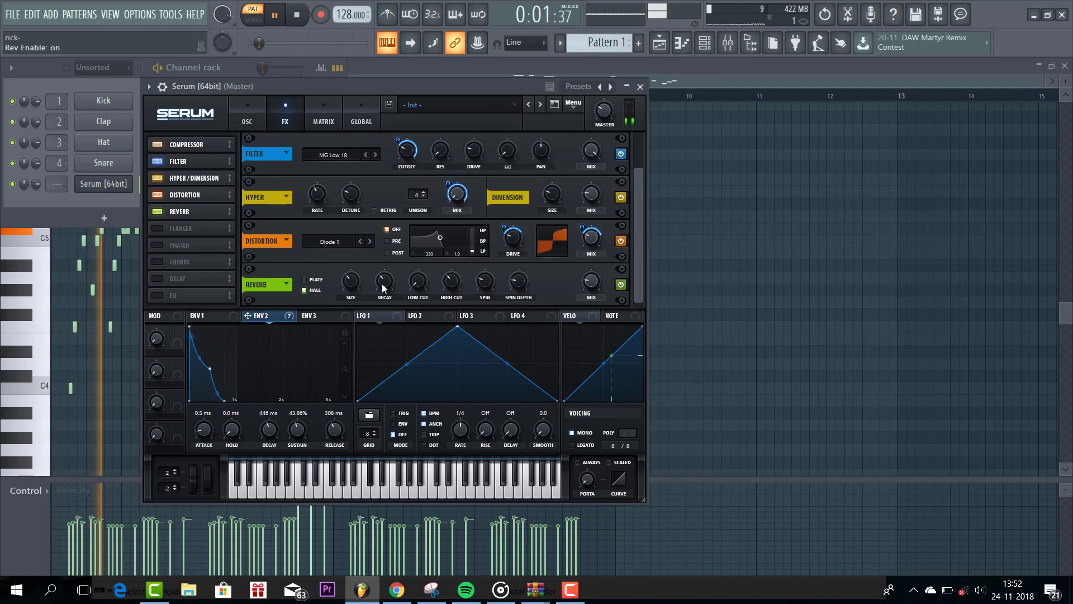
drag(421, 288, 423, 281)
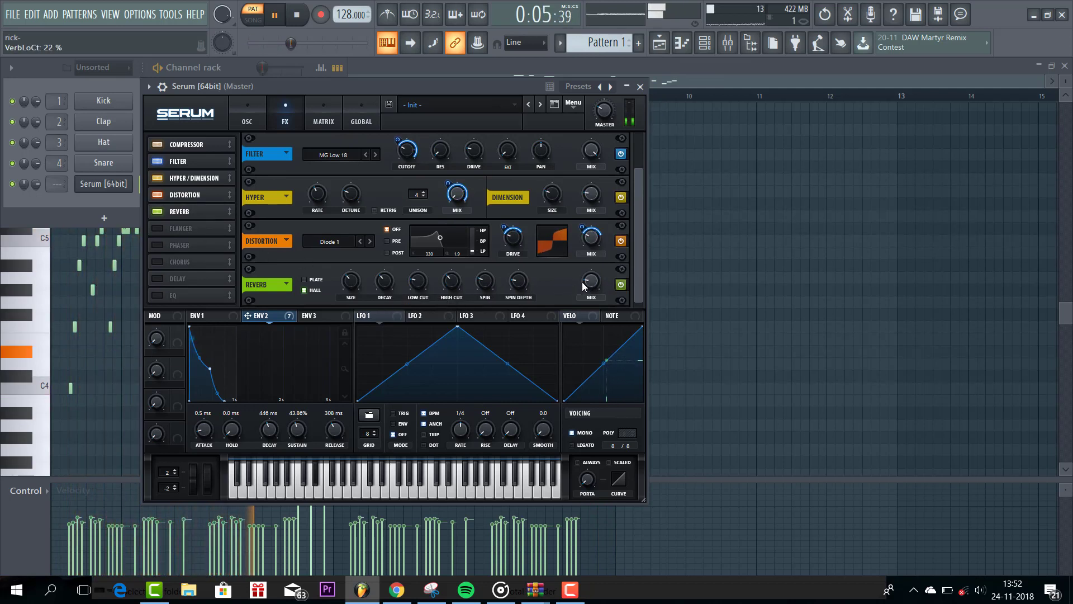
mouse_move(353, 283)
scroll(353, 283, down, 9)
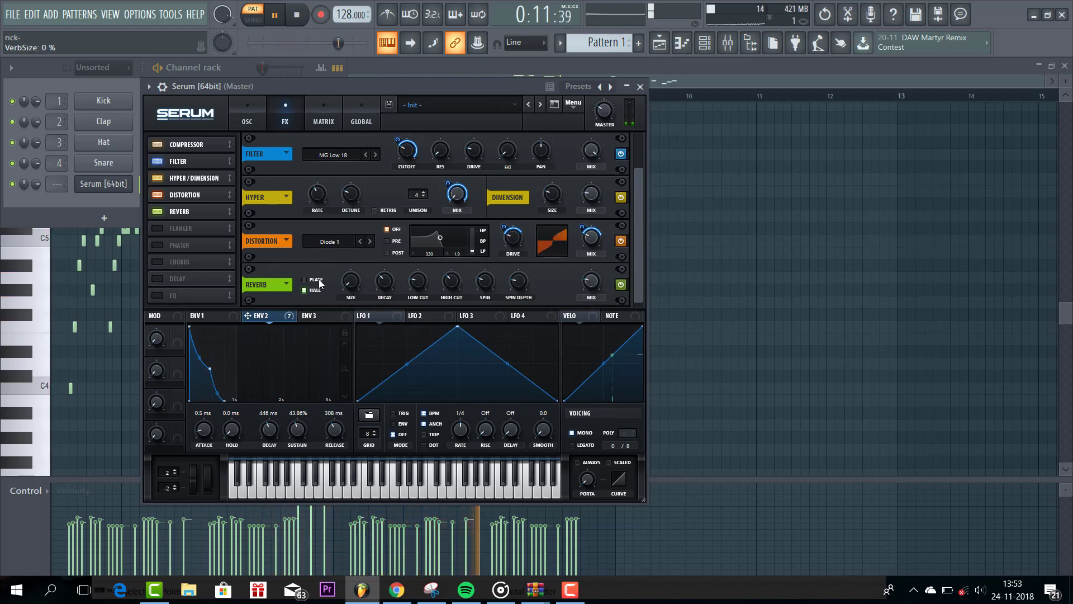
Add an EQ after the reverb, cut the lows with a high-pass band, and boost the high shelf with envelope 2 modulating its gain
click(193, 295)
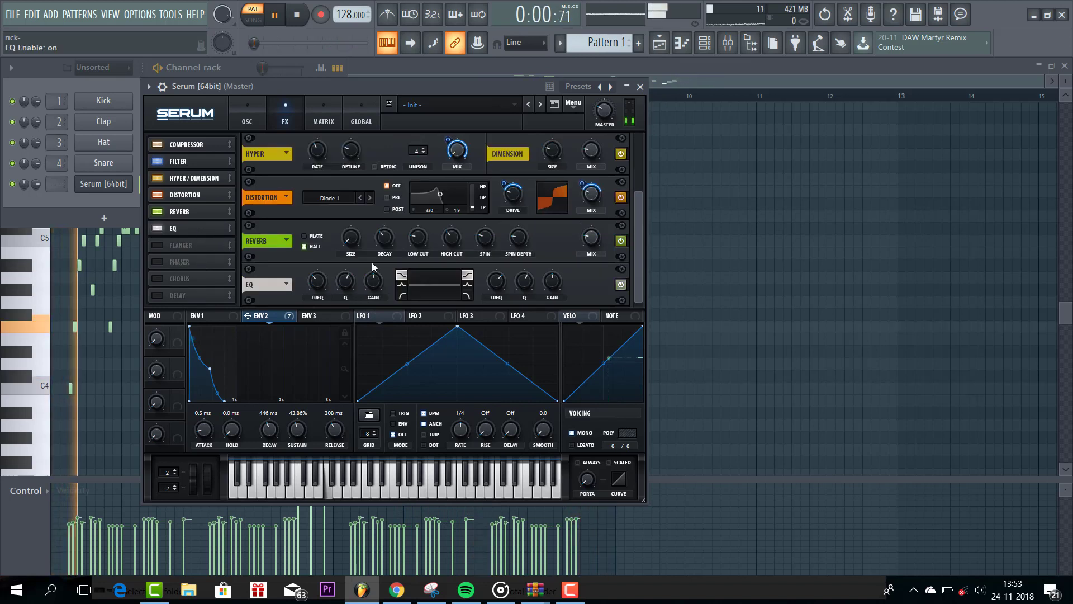
click(401, 295)
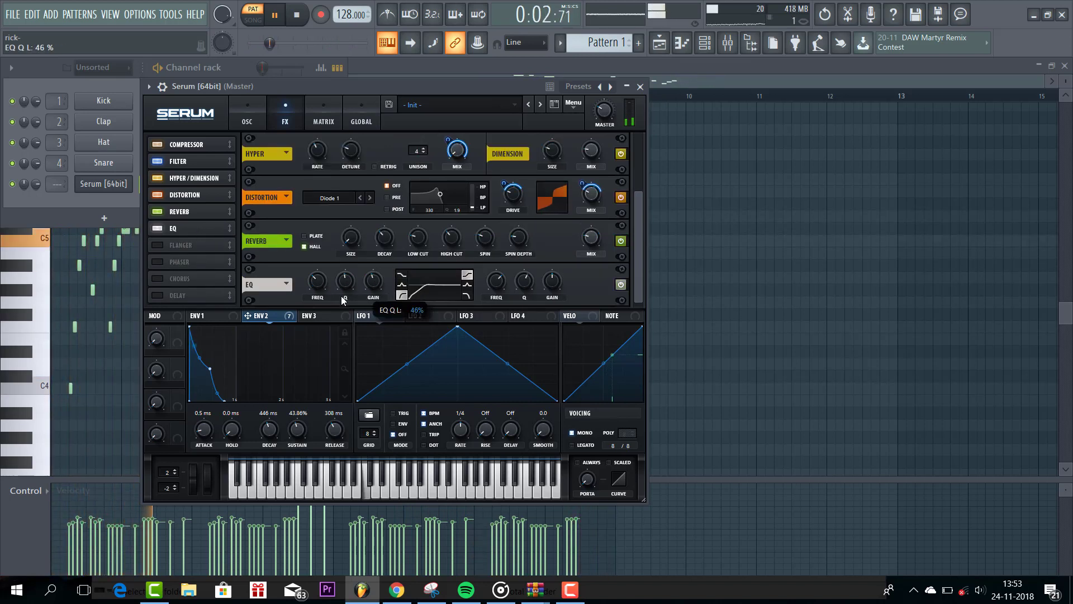
drag(553, 277, 552, 267)
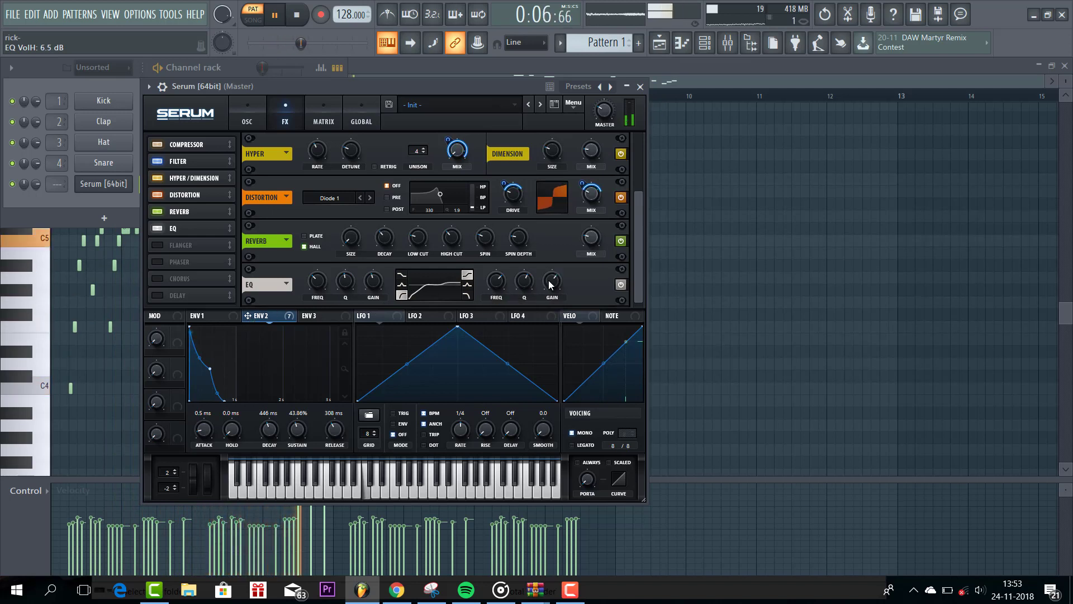
drag(547, 278, 549, 300)
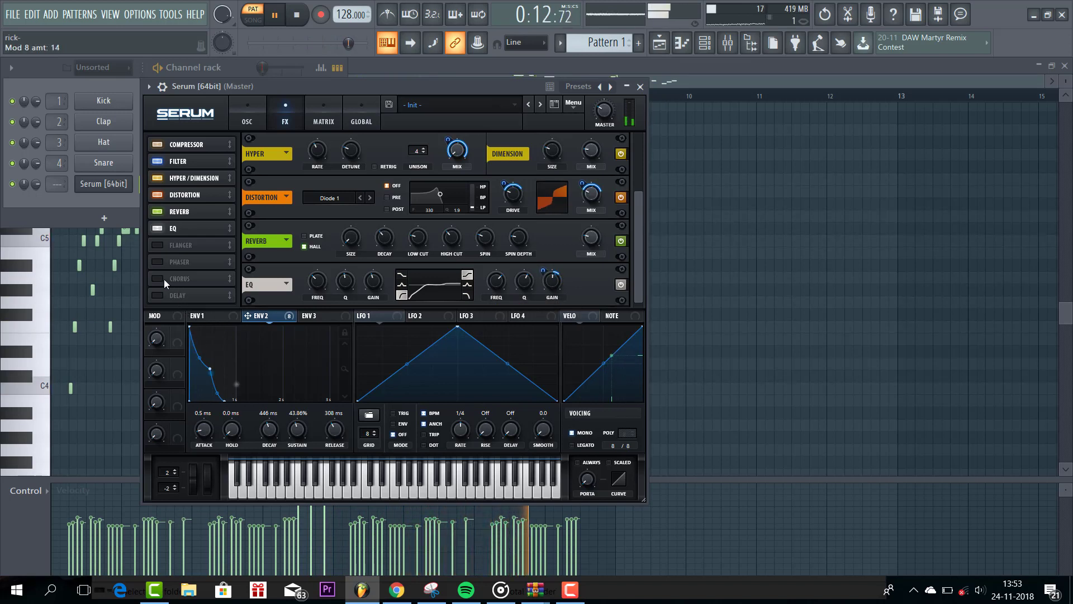
Add a ping-pong delay with times of 1/8 left and 1/16 right, its filter at 18000, and 31% mix
click(158, 295)
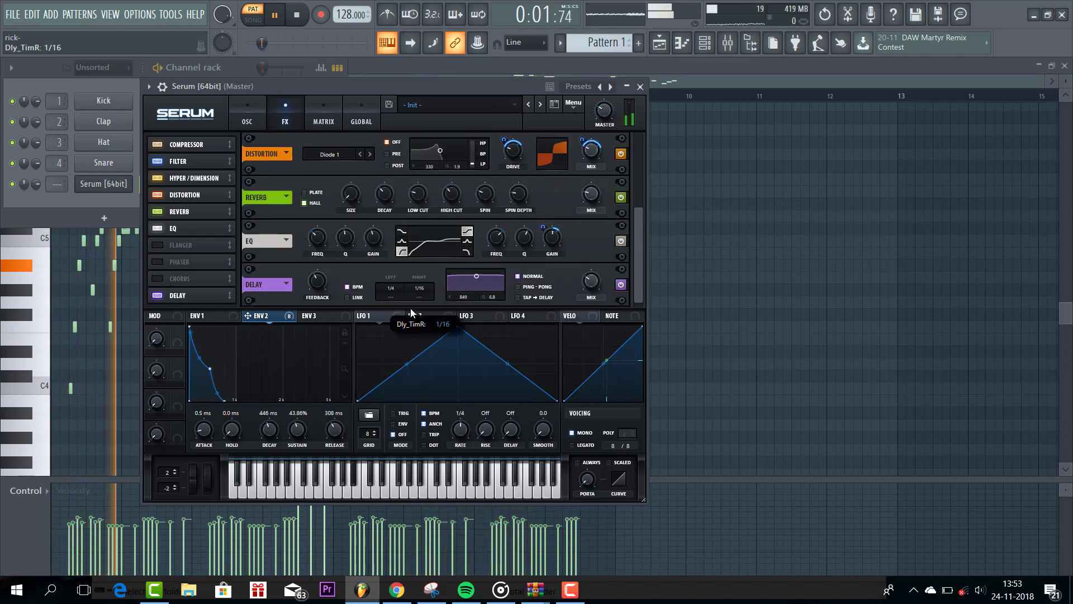
drag(394, 290, 397, 306)
drag(481, 282, 514, 291)
click(535, 287)
mouse_move(590, 283)
mouse_down()
mouse_move(587, 292)
mouse_move(588, 283)
mouse_up()
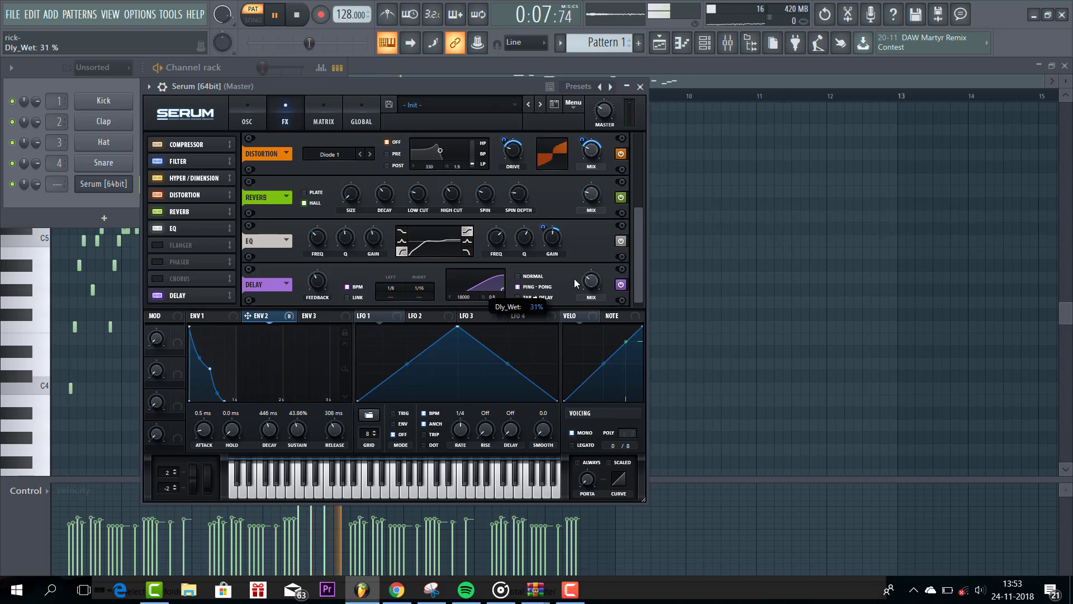
Move the delay directly after the EQ, and add a chorus at the end of the chain with its mix lowered
drag(196, 291, 203, 250)
click(157, 295)
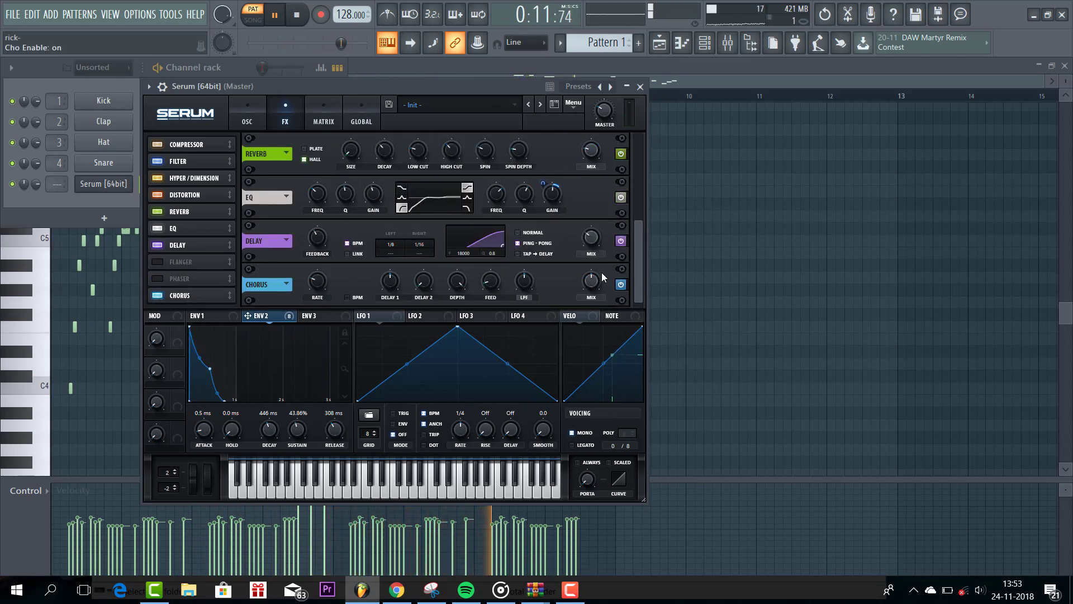
drag(591, 279, 585, 312)
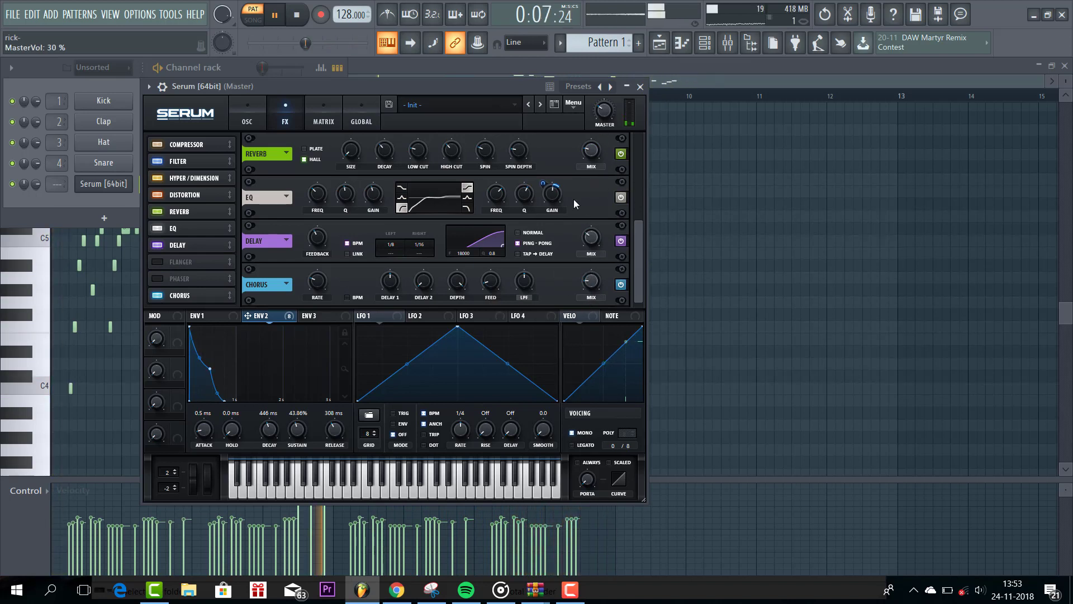